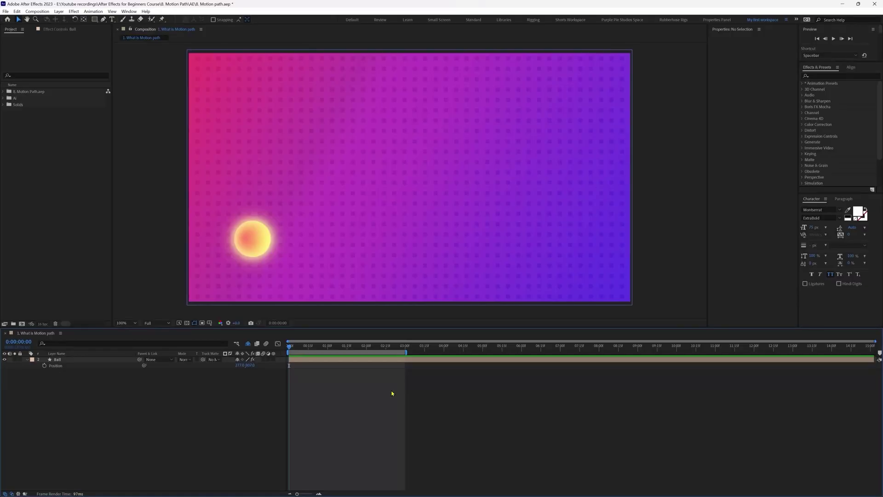
- Enable position keyframing on the Ball layer at 0 seconds and move the ball horizontally to about 1571, 807 at 1 second
left_click(45, 365)
left_click(79, 359)
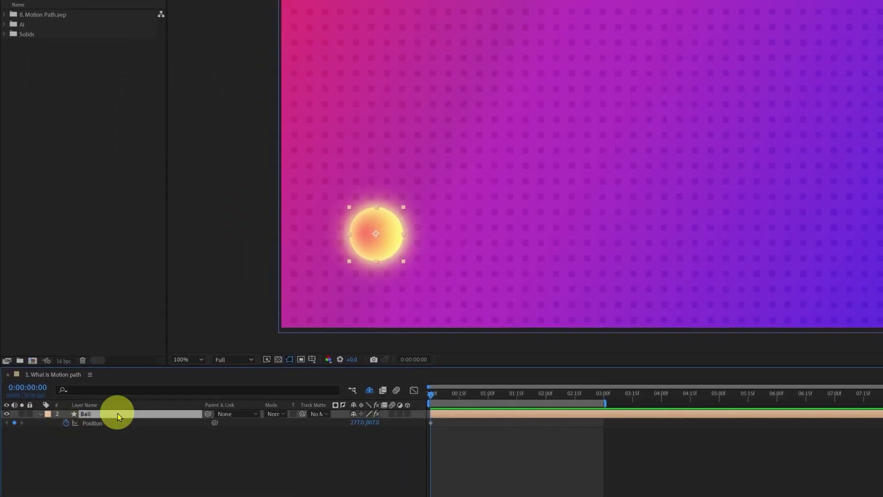
left_click(487, 395)
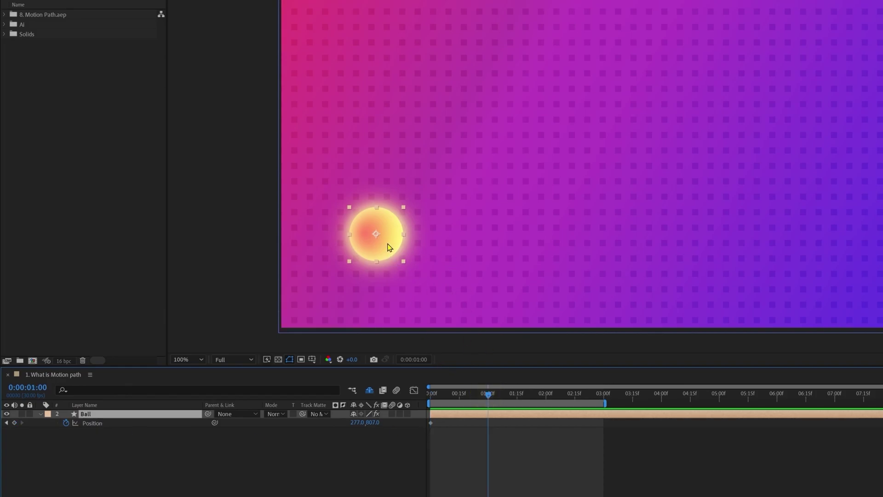
left_click_drag(389, 247, 833, 260)
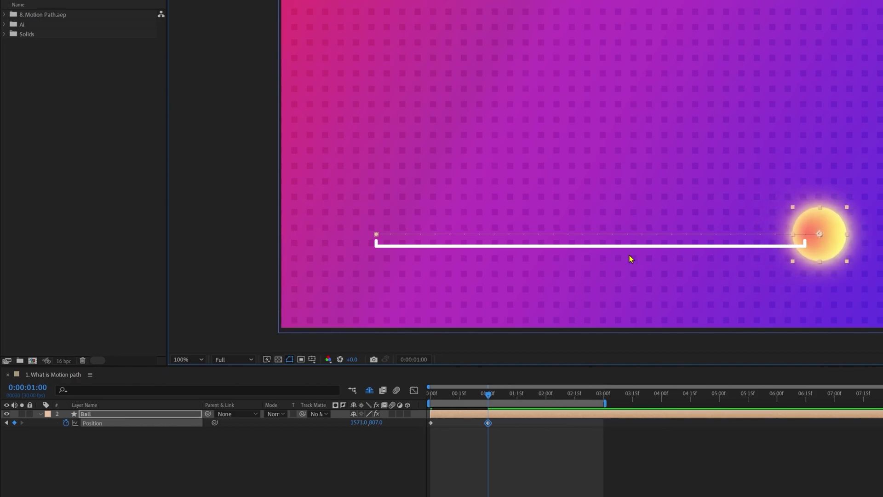
- Preview the ball's movement from the start of the composition along its motion path
left_click(418, 400)
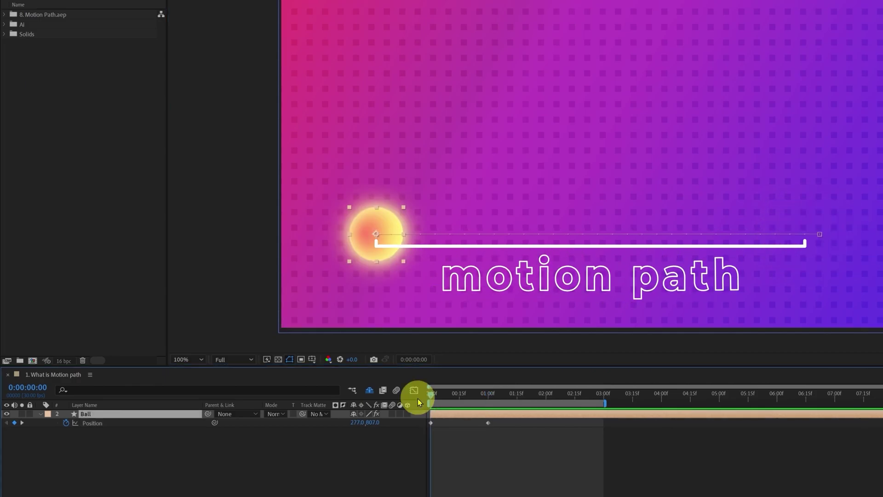
key("space")
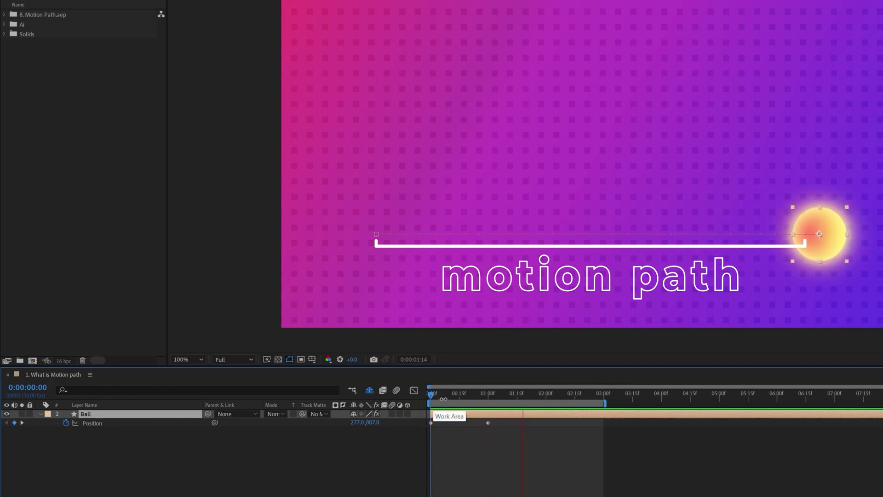
left_click(419, 395)
key("space")
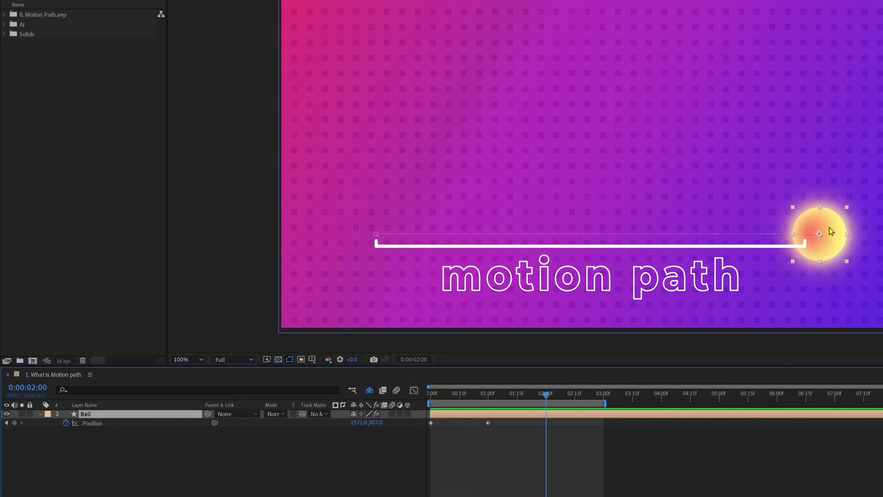
- Move the ball to about 916, 239 at 2 seconds and paste a copy of its first position keyframe at 3 seconds
left_click_drag(829, 227, 604, 34)
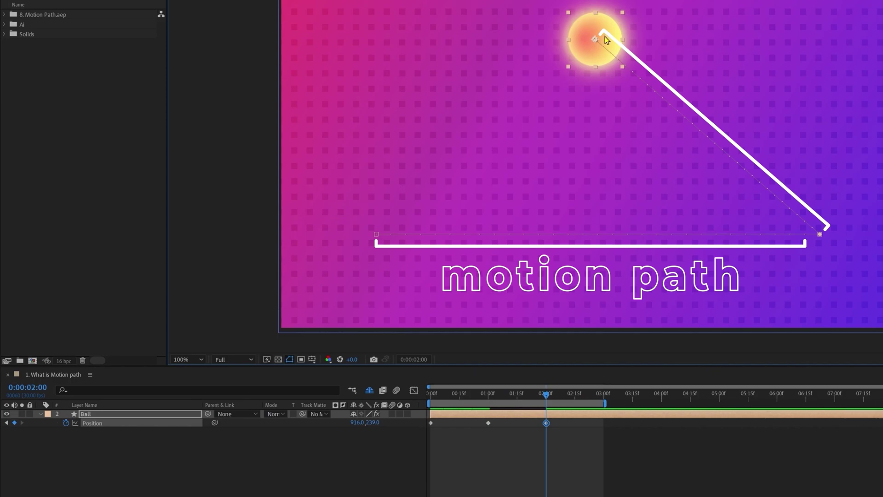
left_click(616, 439)
left_click(604, 394)
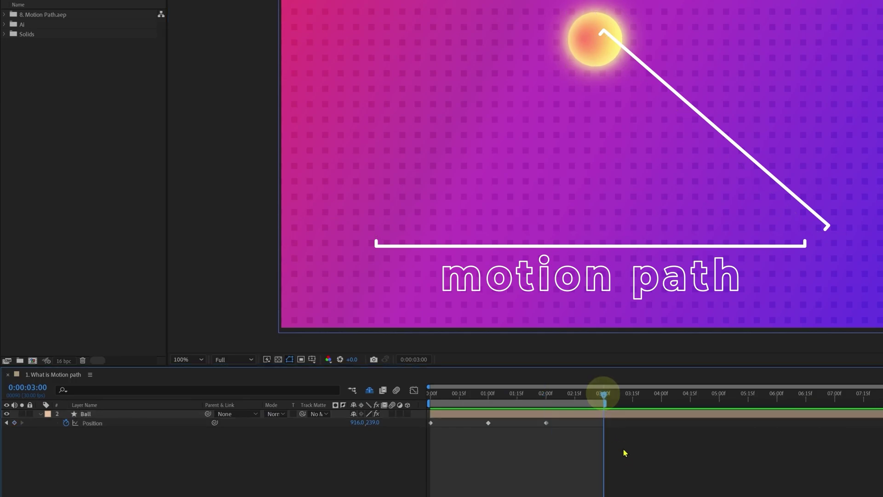
left_click_drag(441, 424, 425, 435)
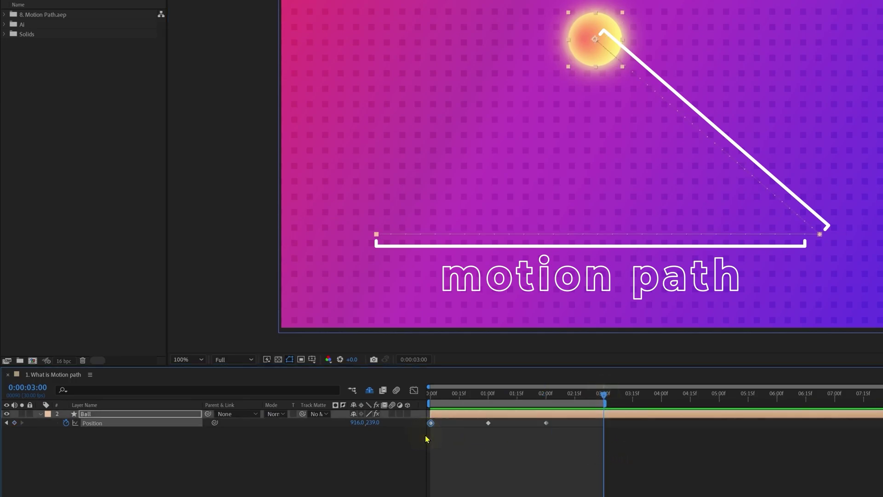
key("ctrl+c")
key("ctrl+v")
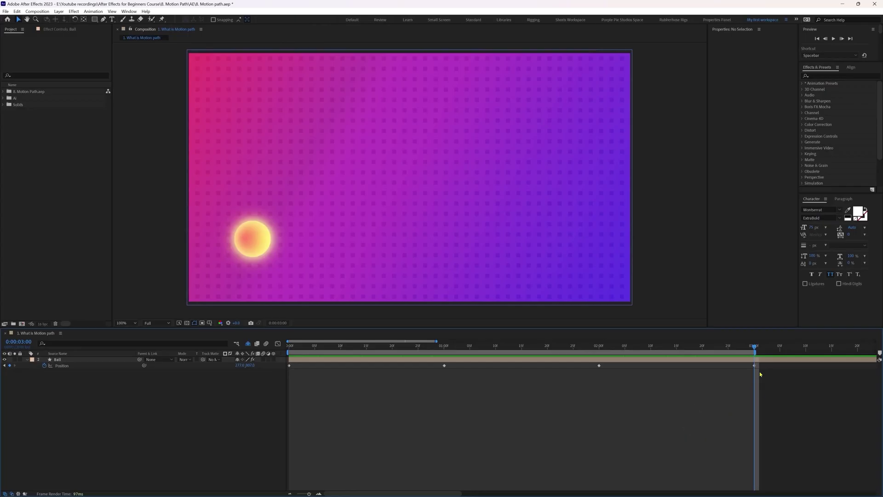
- Set the spatial interpolation of all four Ball position keyframes to Bezier
left_click_drag(760, 363, 276, 391)
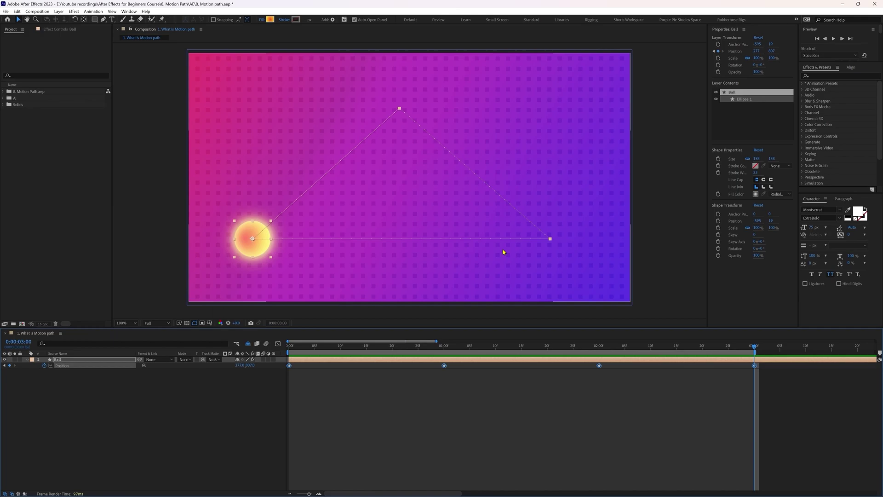
left_click_drag(759, 361, 264, 386)
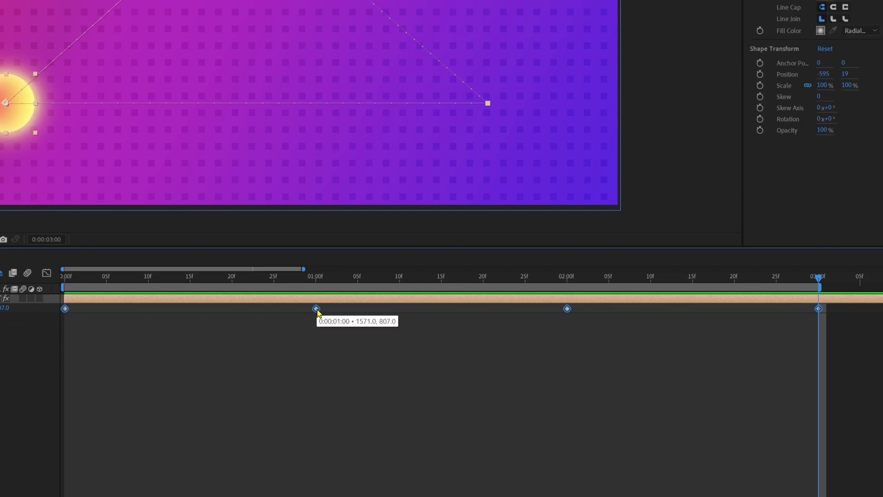
right_click(316, 308)
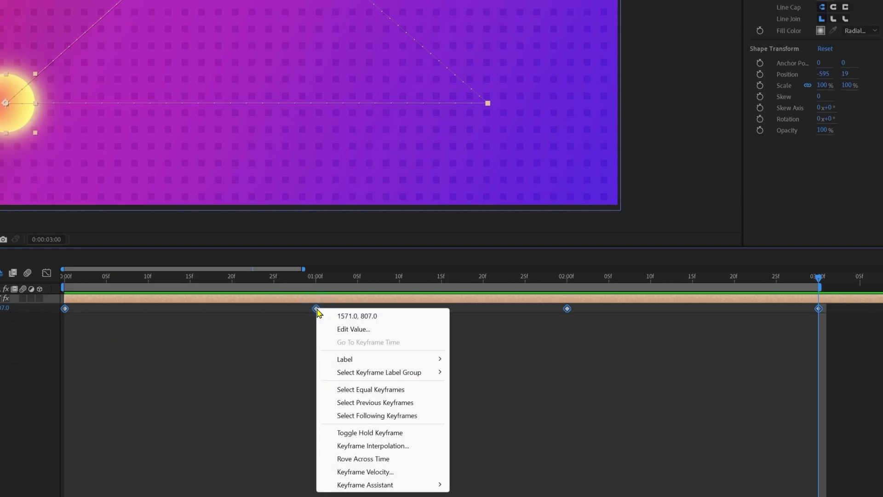
left_click(360, 446)
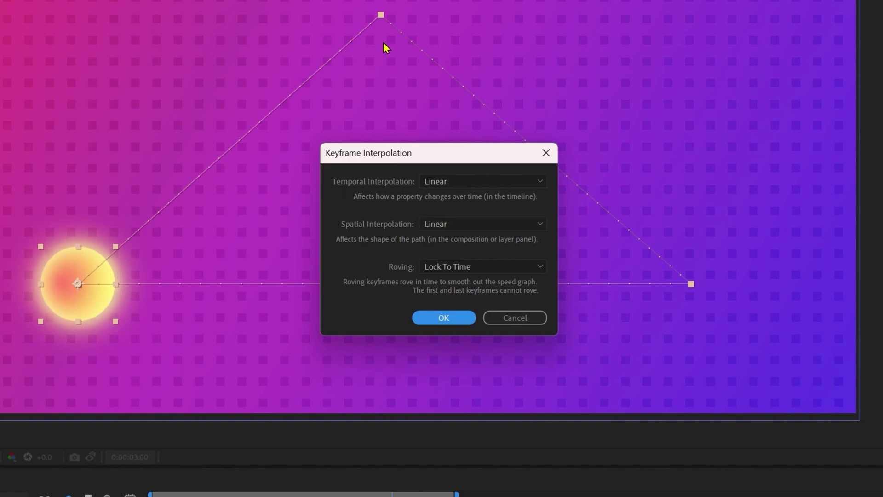
left_click(460, 224)
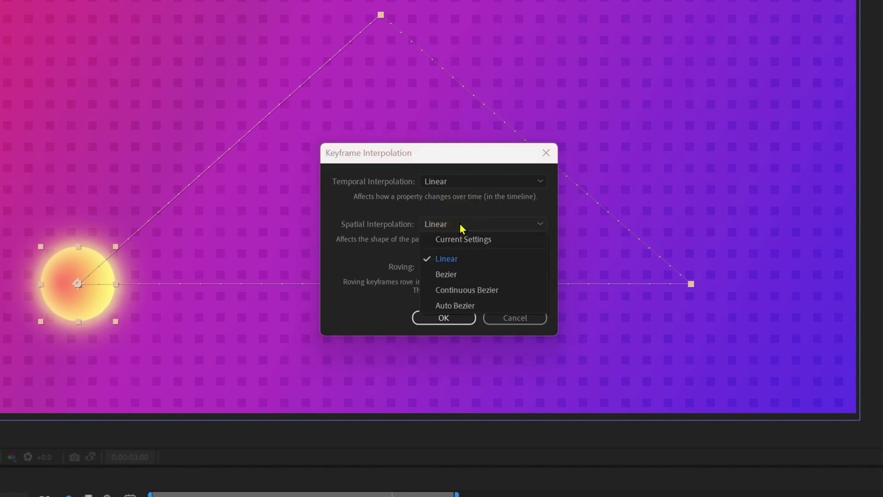
left_click(448, 275)
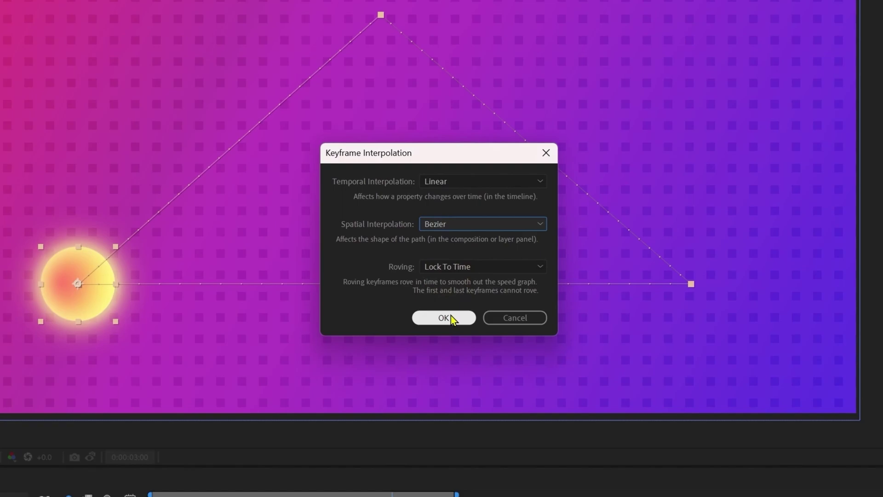
left_click(451, 315)
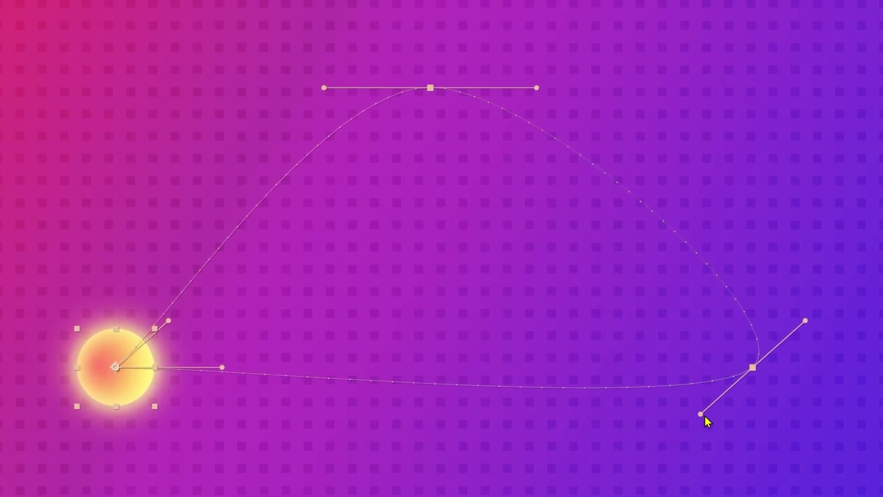
- Reshape the curved motion path by adjusting the Bezier handles of the lower-right and upper path points independently
left_click_drag(701, 414, 570, 410)
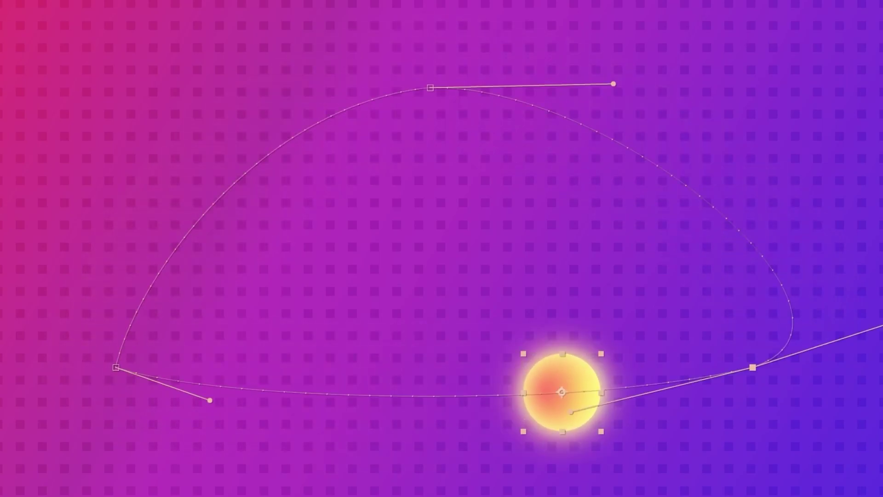
left_click_drag(880, 323, 797, 246)
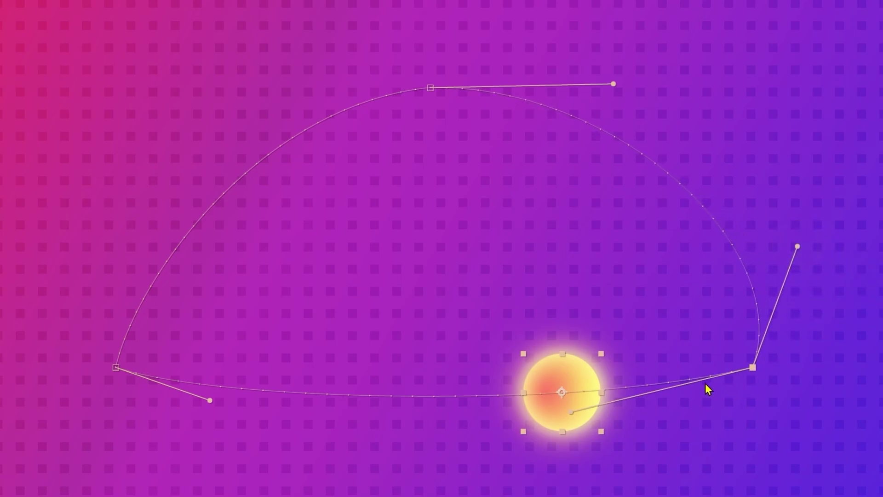
left_click(431, 88)
left_click_drag(611, 85, 536, 214)
left_click_drag(260, 103, 217, 42)
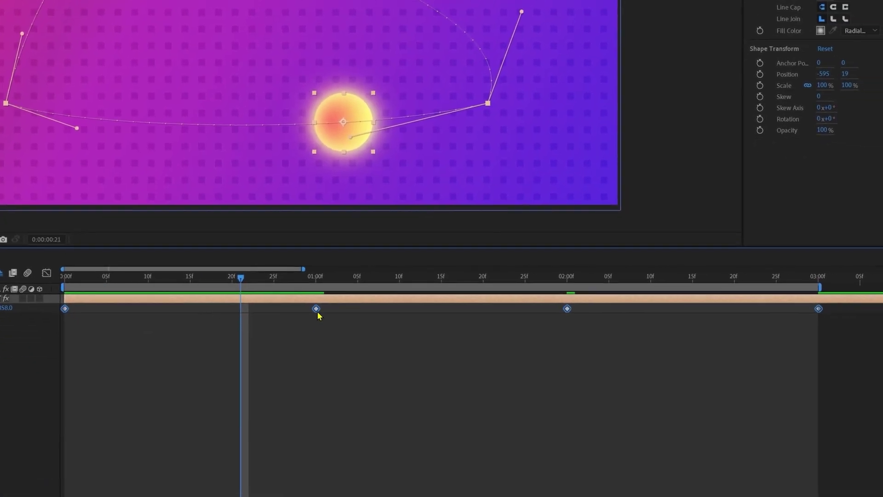
- Switch the position keyframes' spatial interpolation to Continuous Bezier and lengthen both handles of the path's upper point
right_click(316, 308)
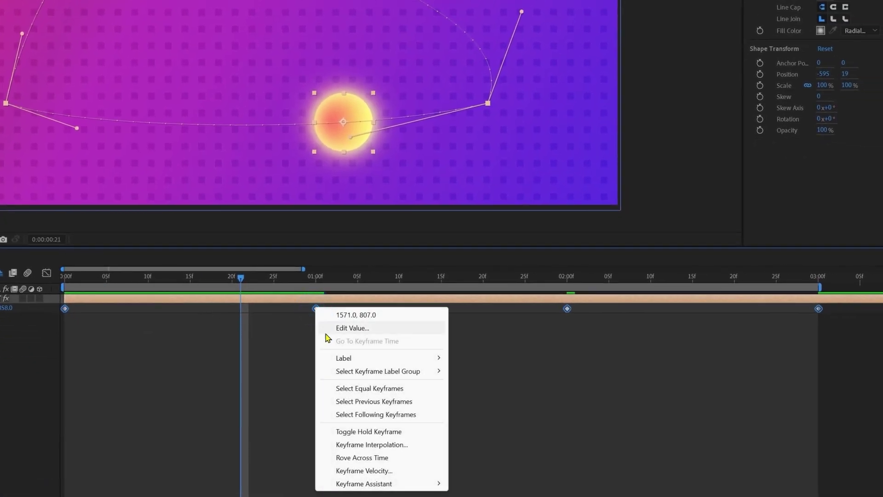
left_click(364, 446)
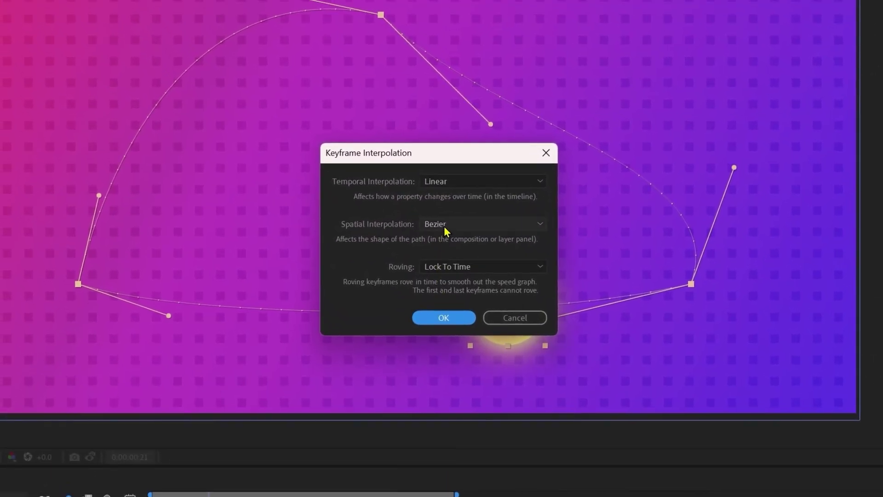
left_click(444, 225)
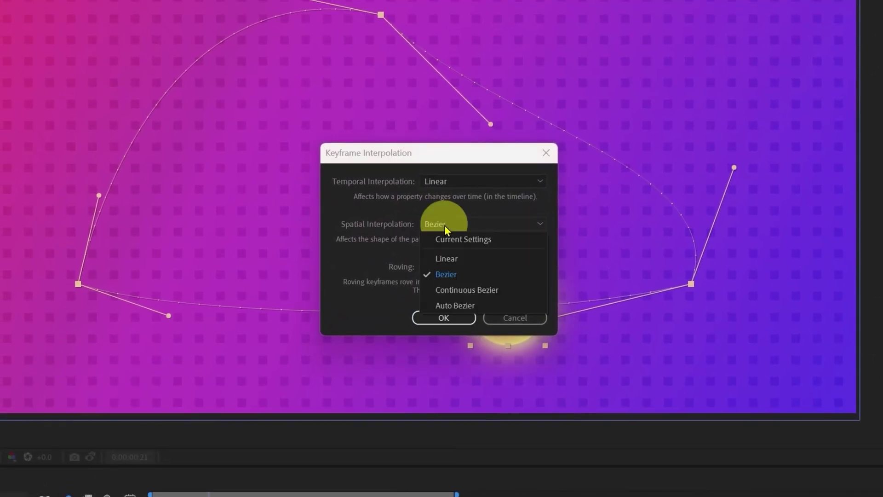
left_click(459, 291)
left_click(449, 317)
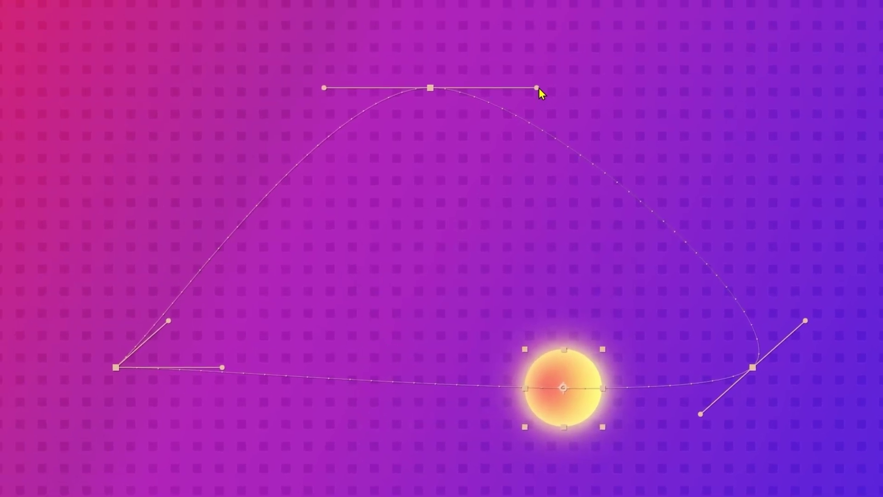
left_click_drag(537, 87, 611, 75)
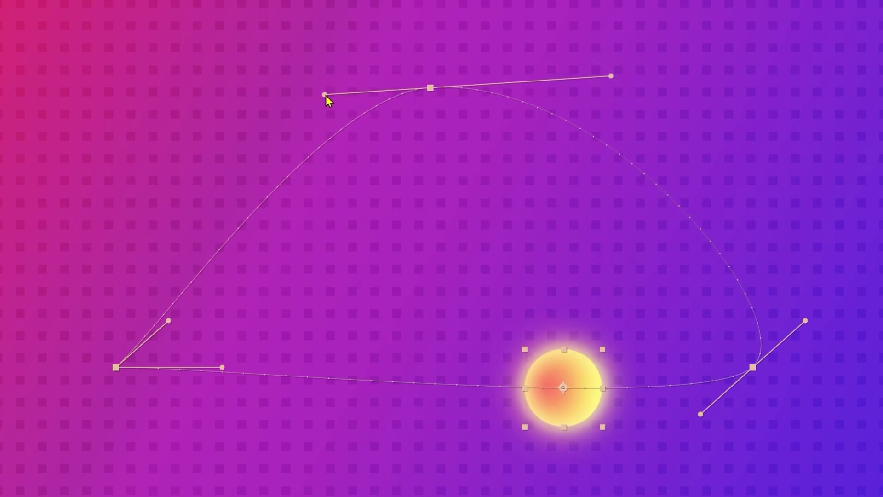
left_click_drag(325, 94, 276, 102)
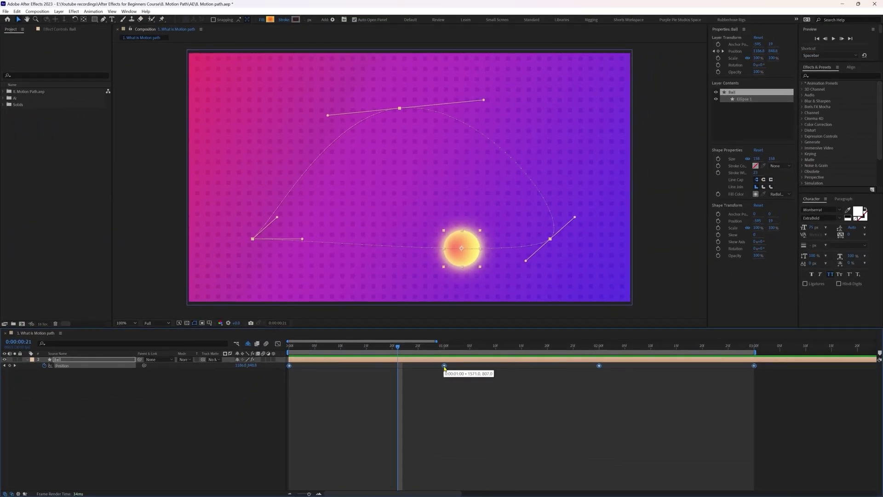
- Switch the position keyframes' spatial interpolation to Auto Bezier and slightly adjust the handles of the upper and lower-right path points
right_click(444, 367)
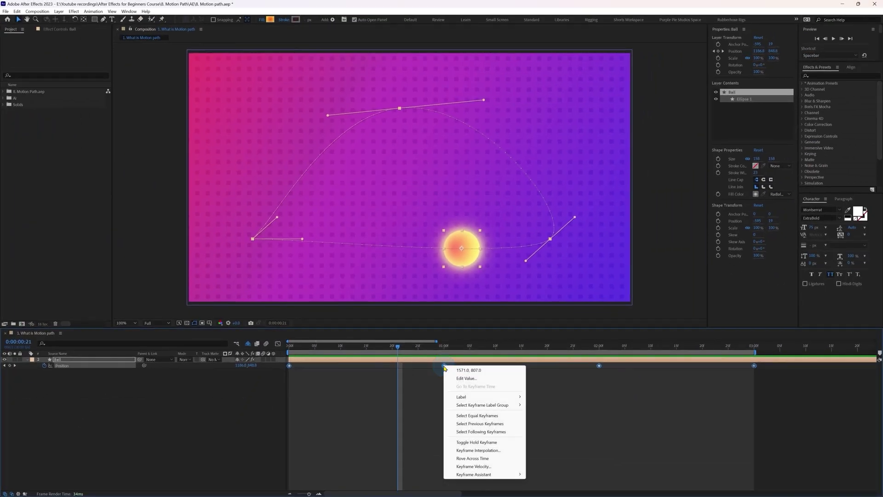
left_click(483, 450)
left_click(448, 210)
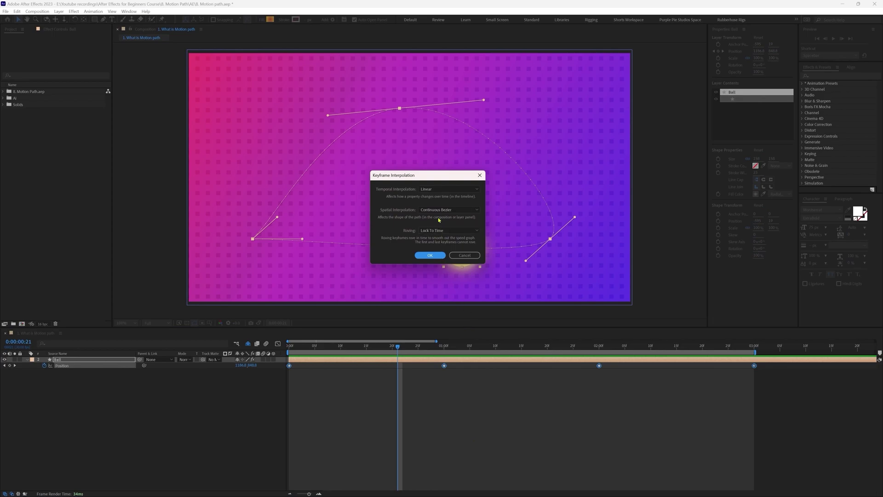
left_click(437, 210)
left_click(439, 252)
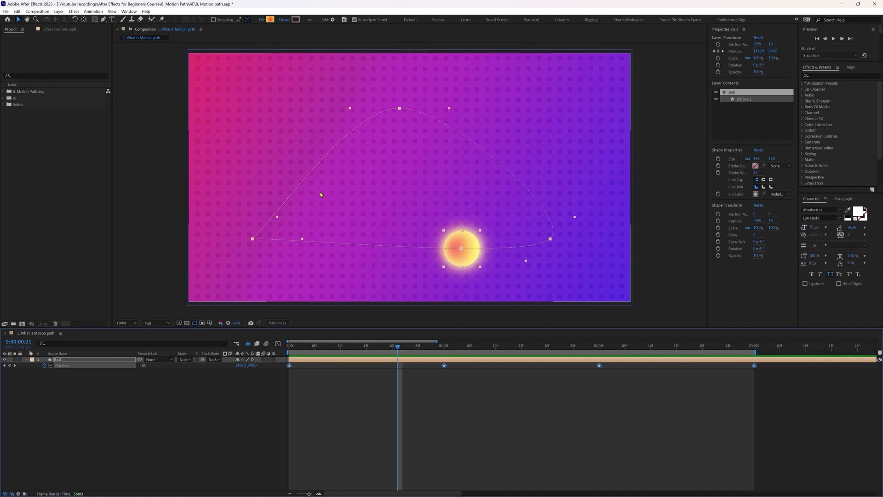
left_click(450, 109)
left_click_drag(526, 263, 525, 264)
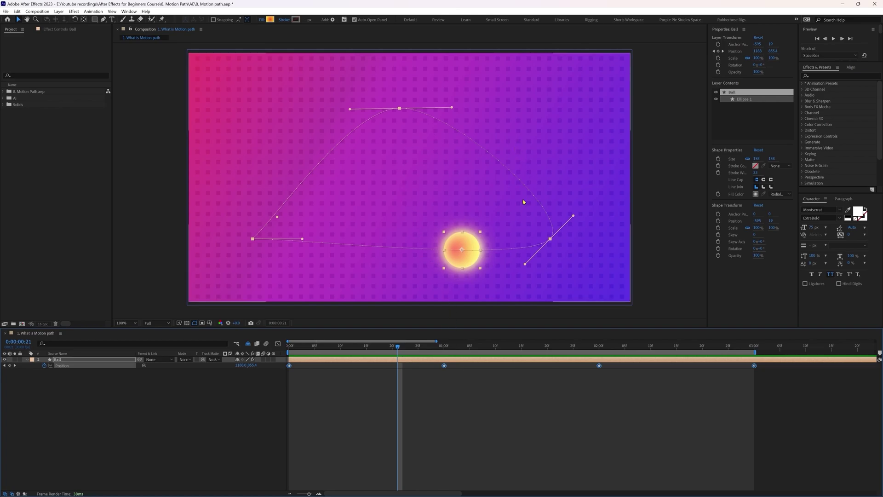
- Set the spatial interpolation of all Ball position keyframes back to Linear
right_click(444, 365)
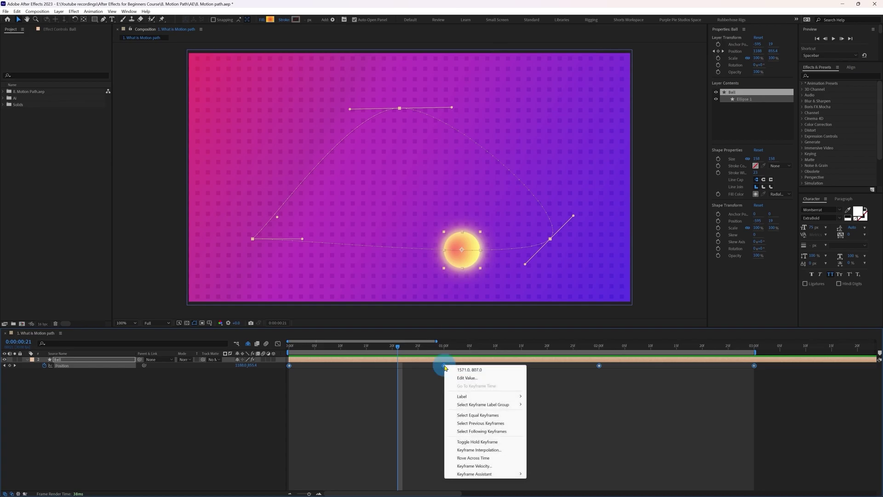
left_click(483, 450)
left_click(438, 210)
left_click(431, 226)
left_click(430, 255)
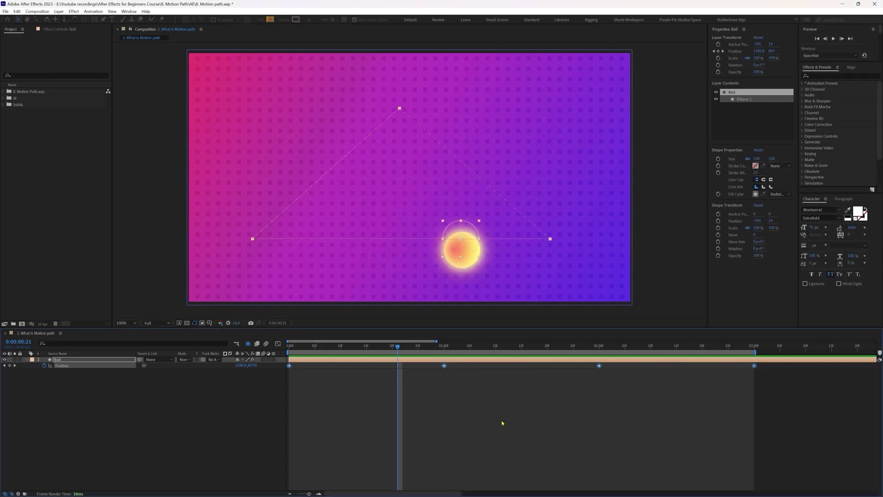
- Pull Bezier handles out of the motion path's upper point with the Convert Vertex tool and adjust each handle independently
left_click(87, 368)
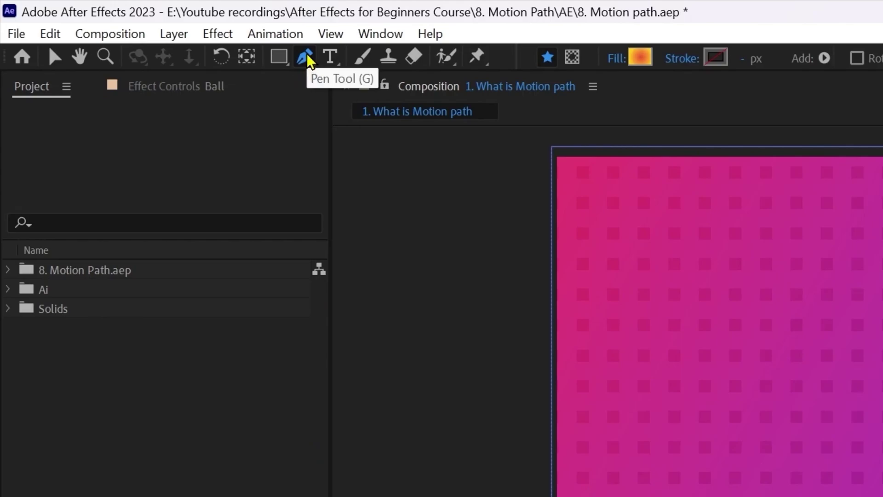
left_click(306, 59)
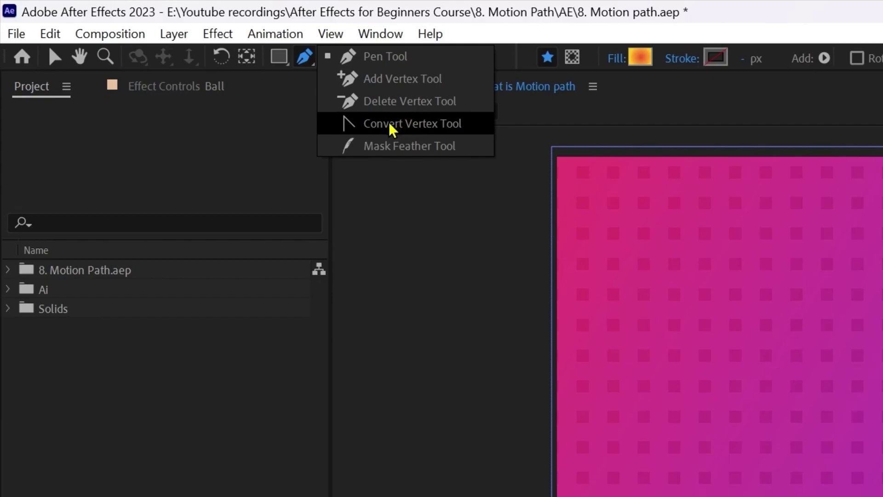
left_click(367, 134)
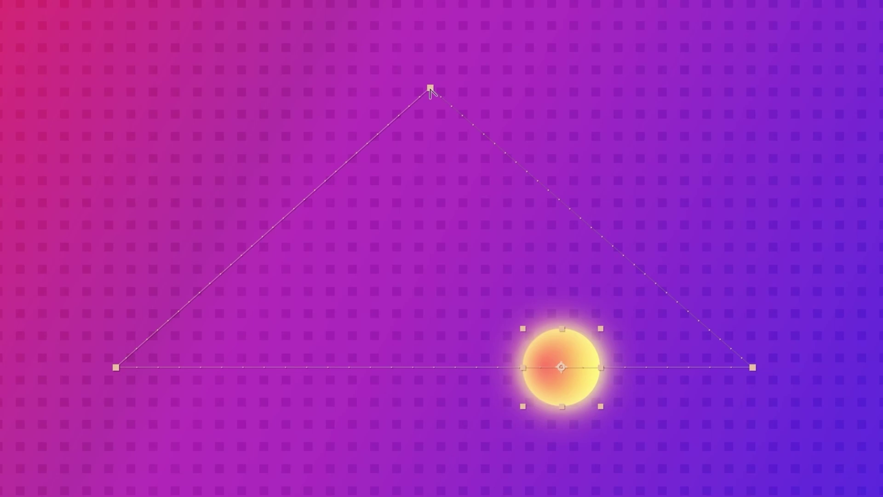
left_click_drag(430, 88, 310, 90)
left_click_drag(304, 96, 287, 92)
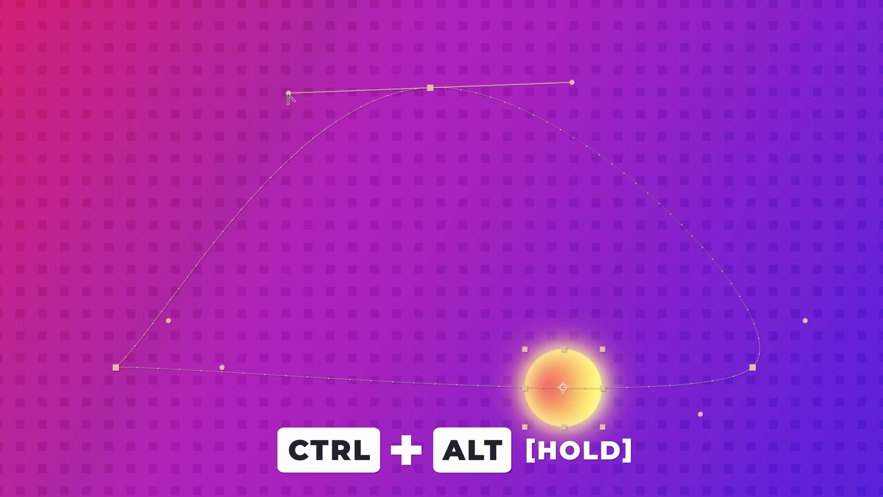
left_click_drag(288, 94, 310, 130)
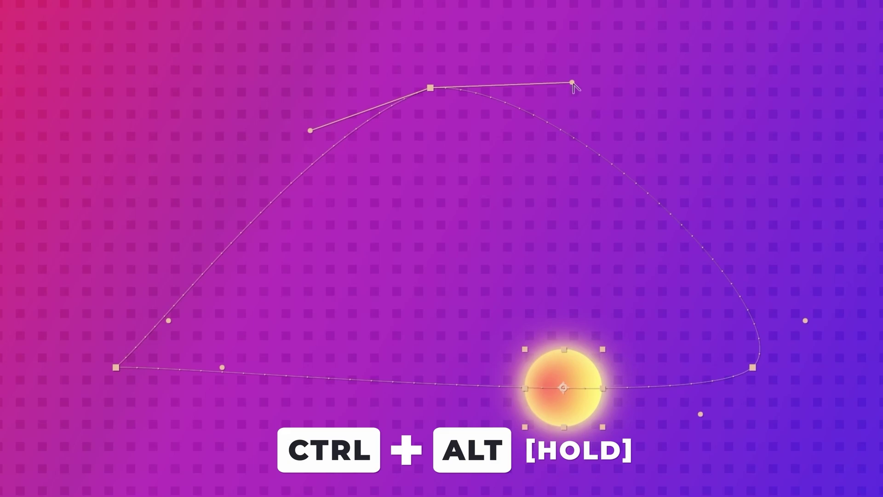
left_click_drag(573, 83, 572, 73)
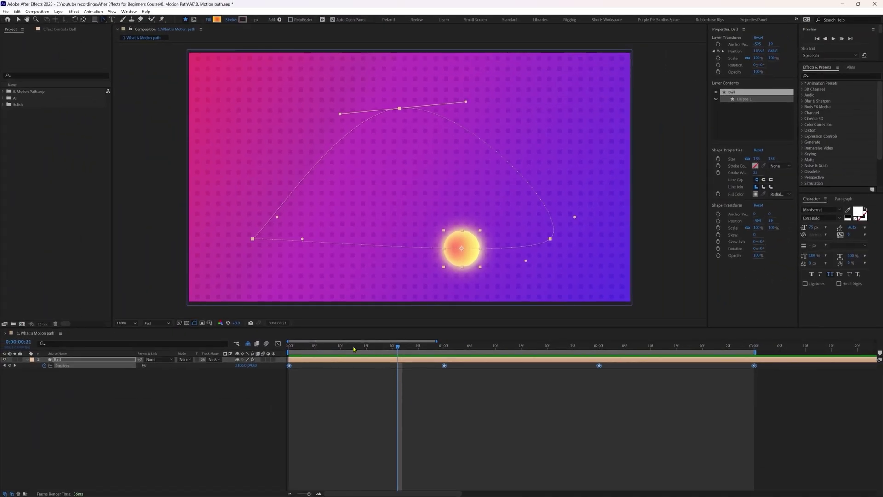
- Convert the motion path's points back to corners from the Selection tool and pull new curve handles out of the upper point
left_click(104, 19)
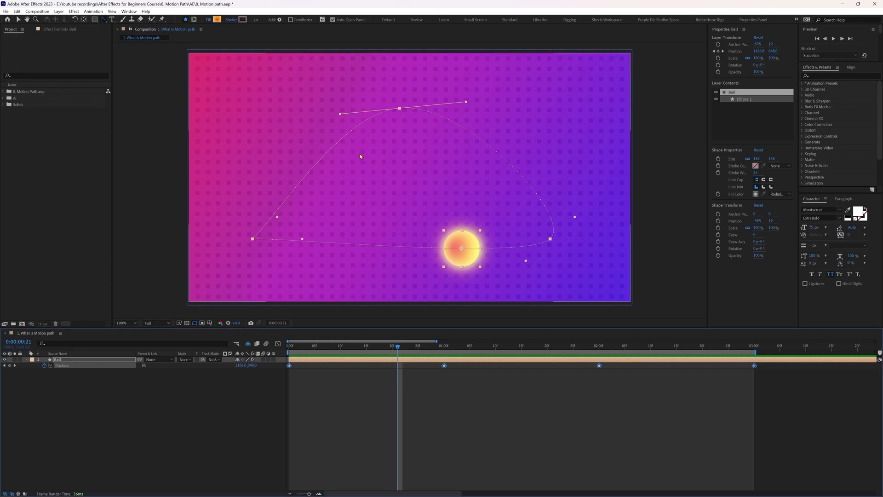
key("v")
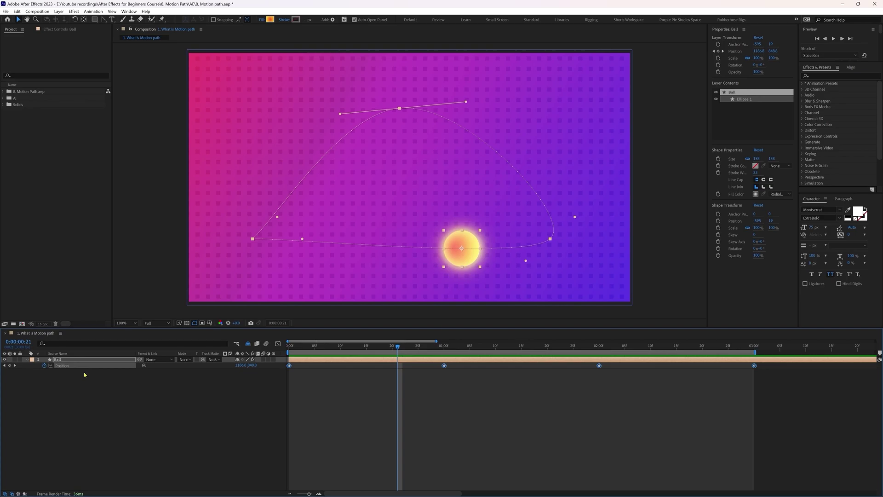
left_click(399, 108, "ctrl")
left_click(550, 238, "ctrl")
left_click(253, 238, "ctrl")
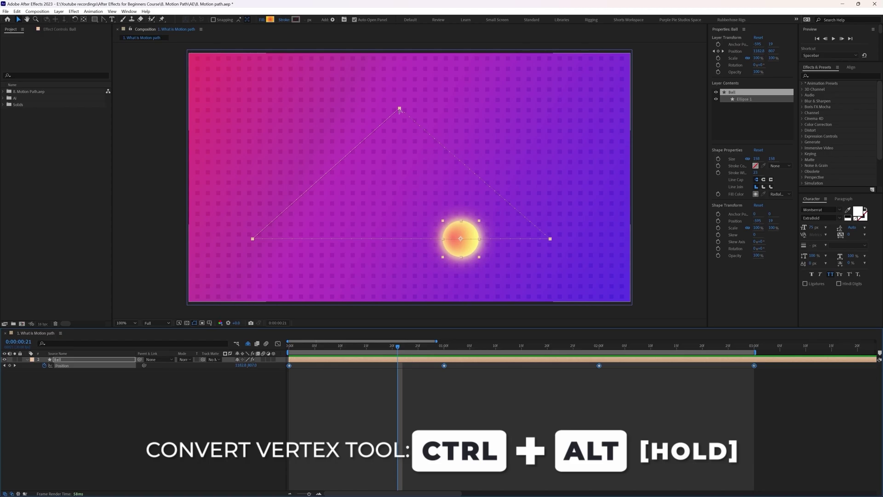
left_click_drag(400, 109, 355, 116)
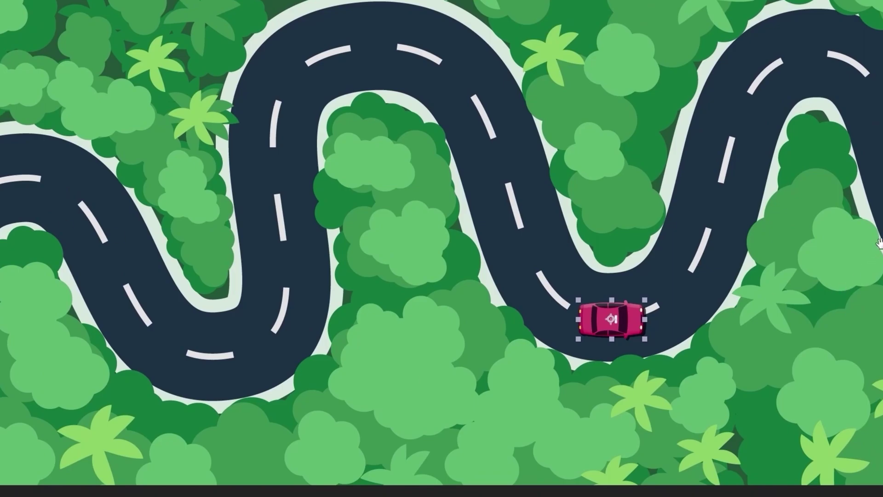
- Reposition the red car on the descending stretch of the winding road and deselect it
left_click_drag(846, 257, 154, 252)
left_click_drag(874, 281, 44, 268)
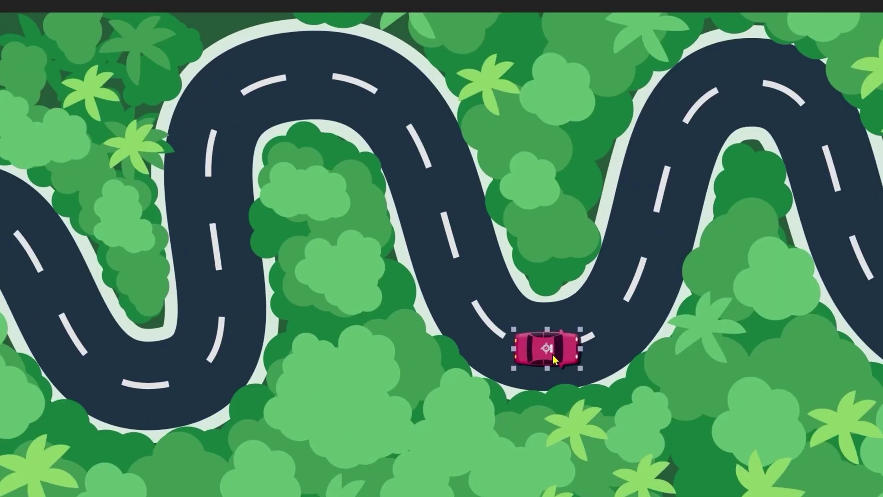
mouse_move(557, 358)
left_mouse_down()
mouse_move(292, 98)
mouse_move(94, 247)
mouse_move(69, 244)
mouse_move(2, 198)
left_mouse_up()
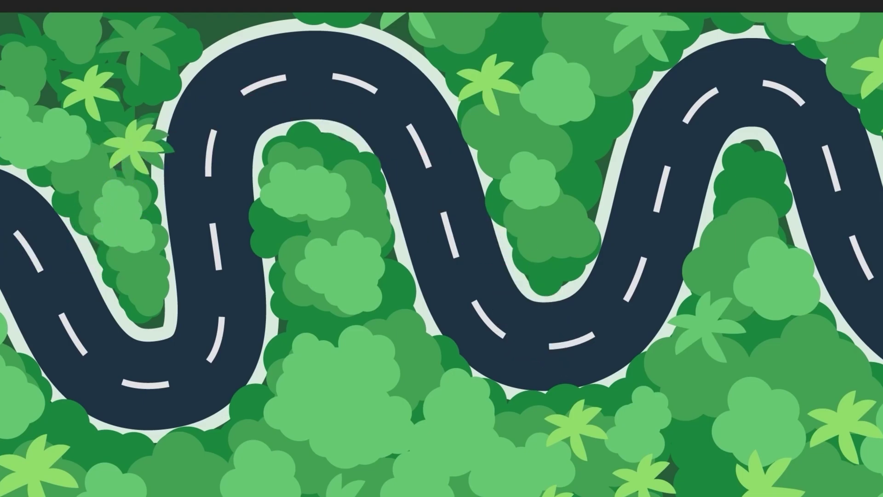
mouse_move(3, 198)
left_mouse_down()
mouse_move(112, 361)
mouse_move(239, 282)
mouse_move(385, 123)
mouse_move(543, 329)
mouse_move(641, 246)
mouse_move(763, 87)
mouse_move(878, 299)
left_mouse_up()
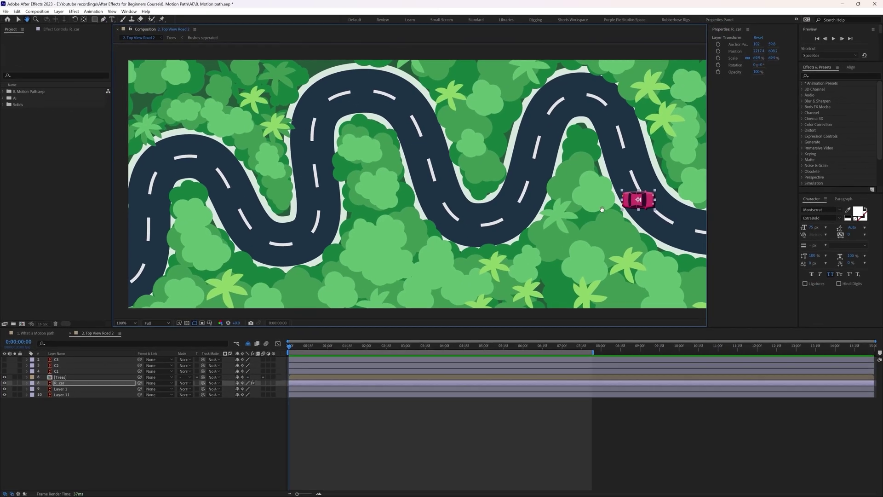
left_click_drag(591, 205, 404, 189)
key("v")
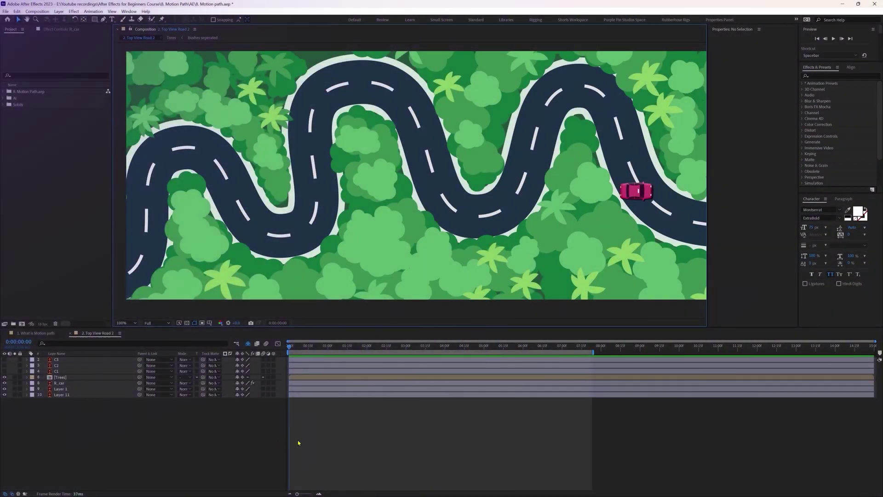
left_click(372, 435)
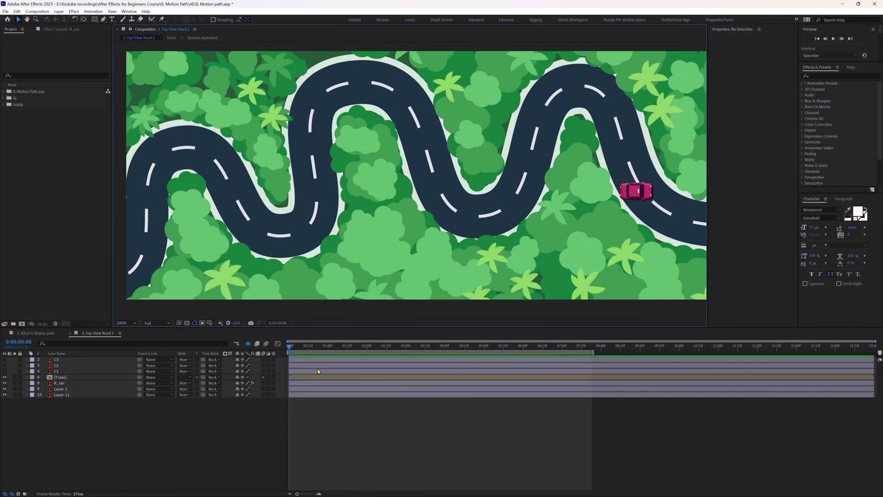
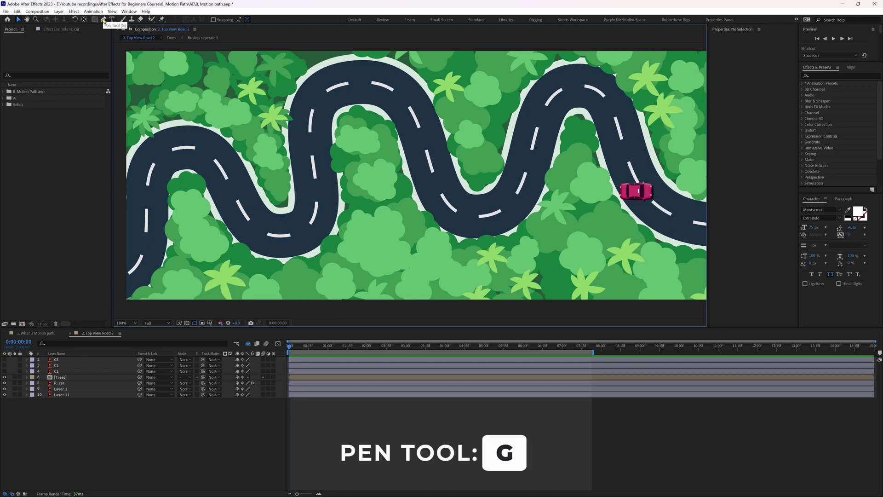
- Draw the first Pen tool segment from the road's left end to its first bend and fit its handles to the road's curve
left_click(103, 19)
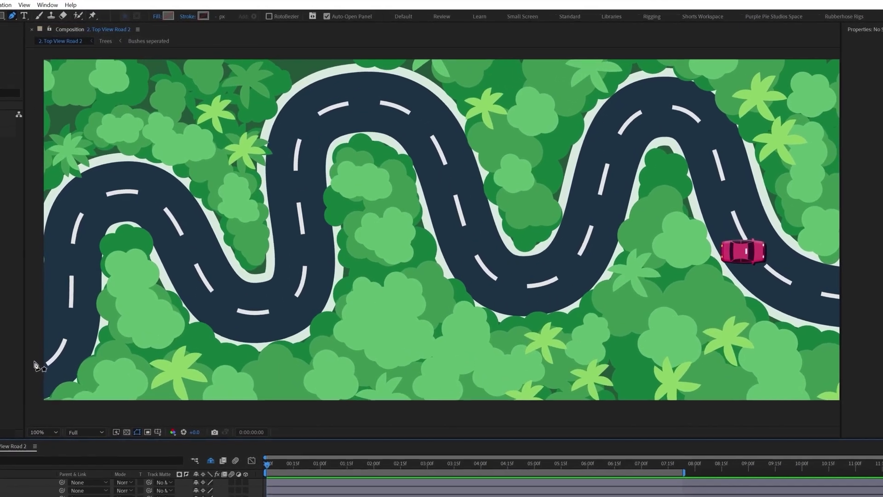
left_click(118, 272)
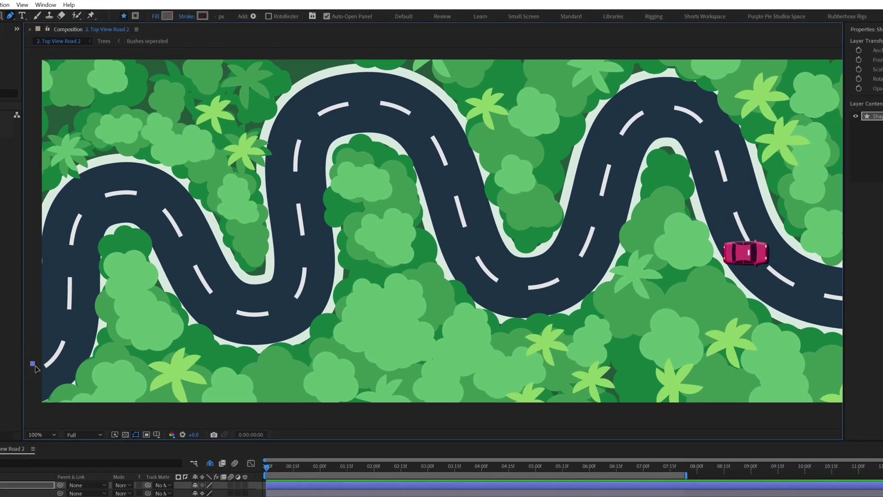
left_click(128, 190)
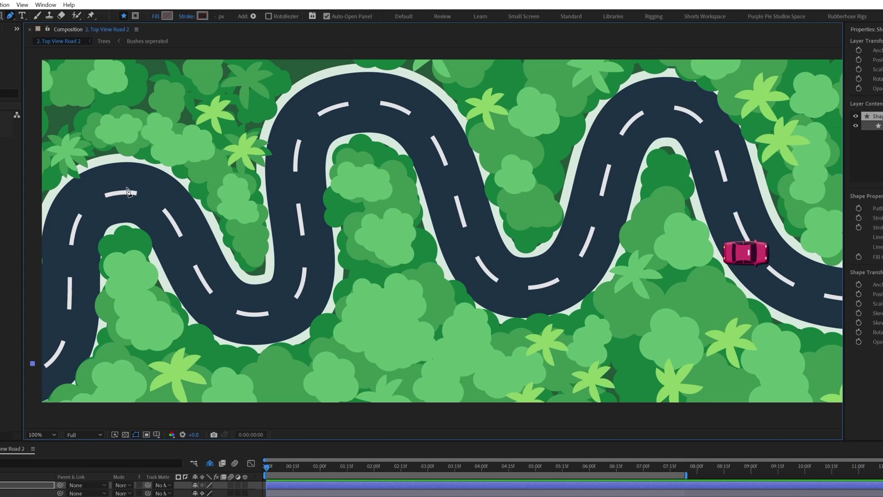
left_click_drag(128, 191, 186, 184)
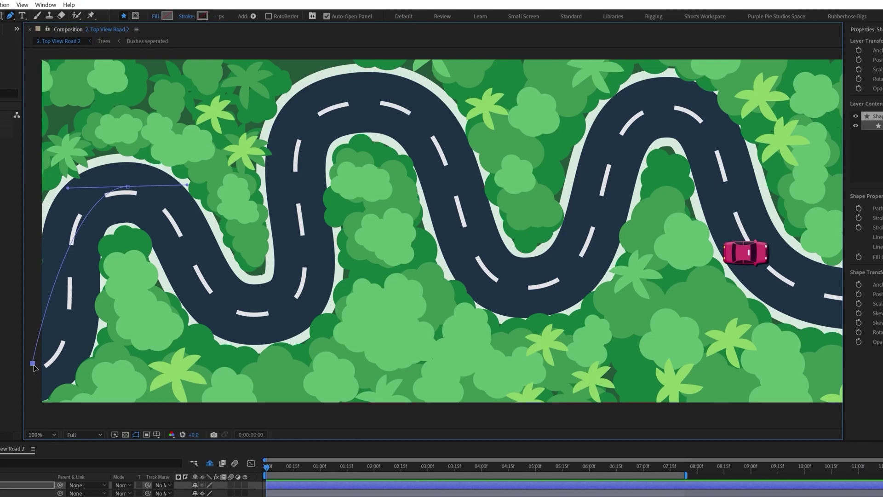
left_click_drag(33, 364, 77, 321)
left_click_drag(68, 189, 48, 188)
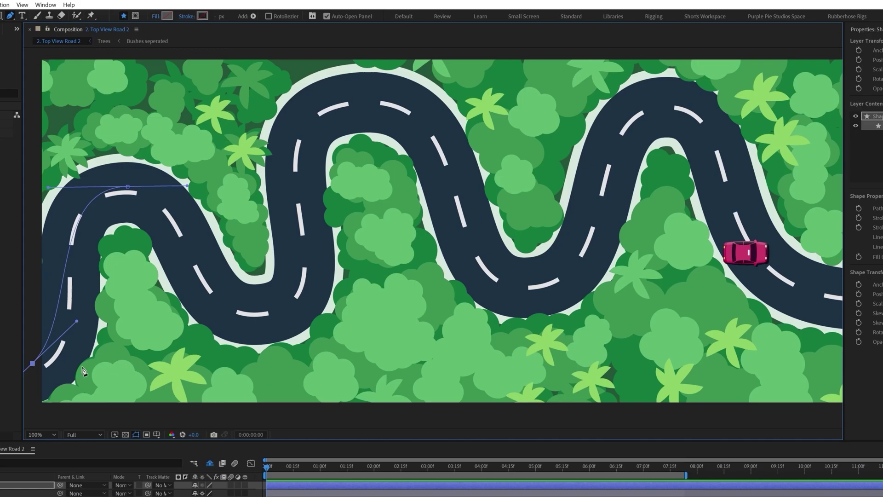
- Undo the wrongly connected path point and reselect the first bend's point to continue drawing with the Pen tool
left_click(266, 315)
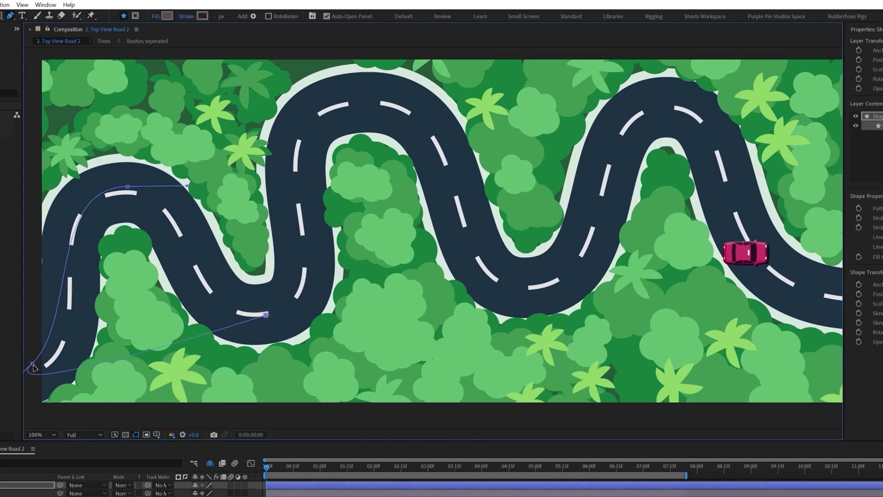
key("ctrl+z")
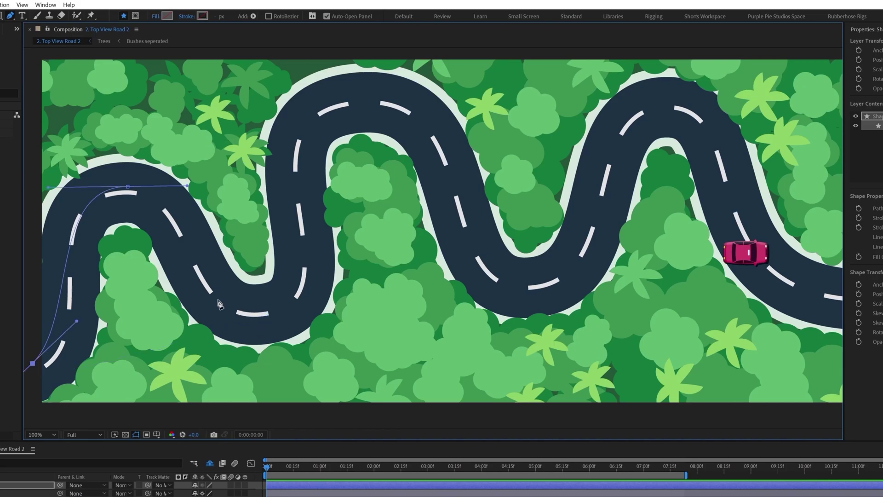
key("v")
left_click(128, 187)
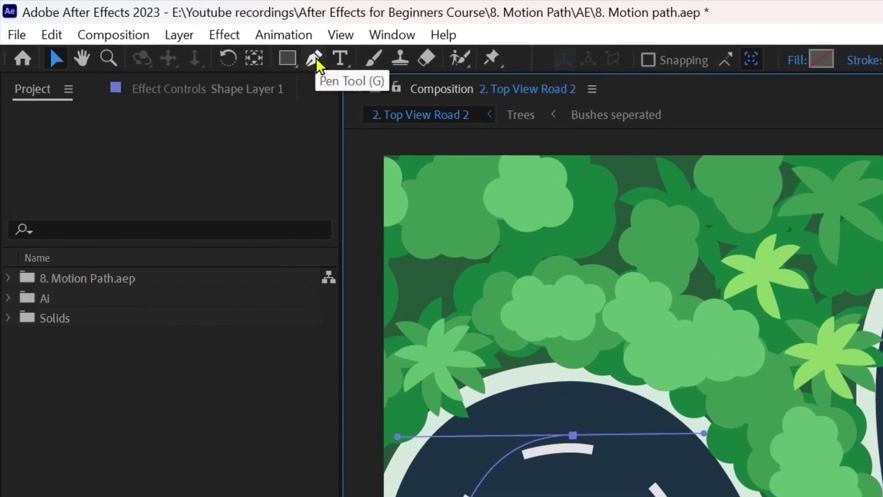
left_click(316, 58)
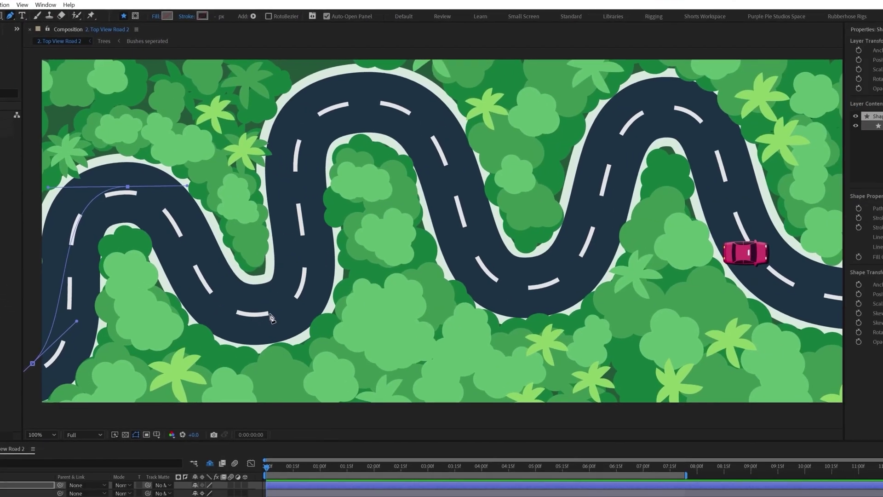
- Continue the path from the first bend along the road's centre line, adding curved points at each following bend
left_click_drag(270, 314, 357, 303)
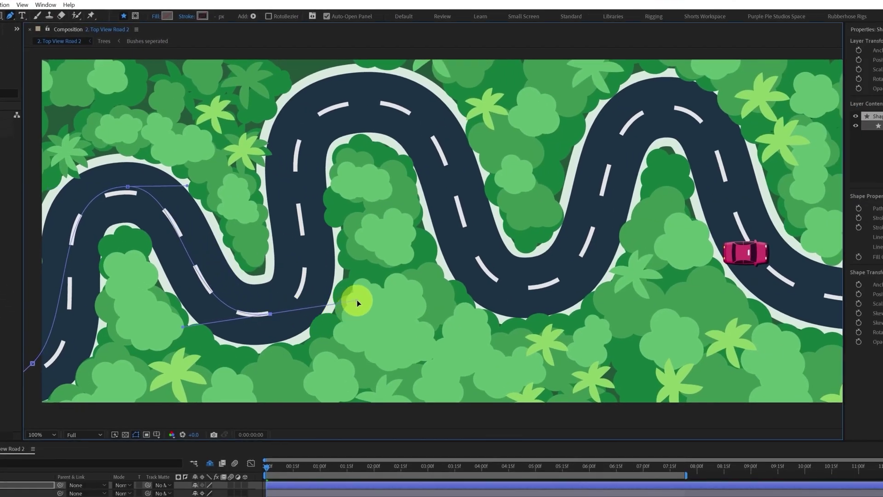
left_click_drag(378, 100, 489, 105)
left_click_drag(534, 289, 659, 289)
left_click(566, 178)
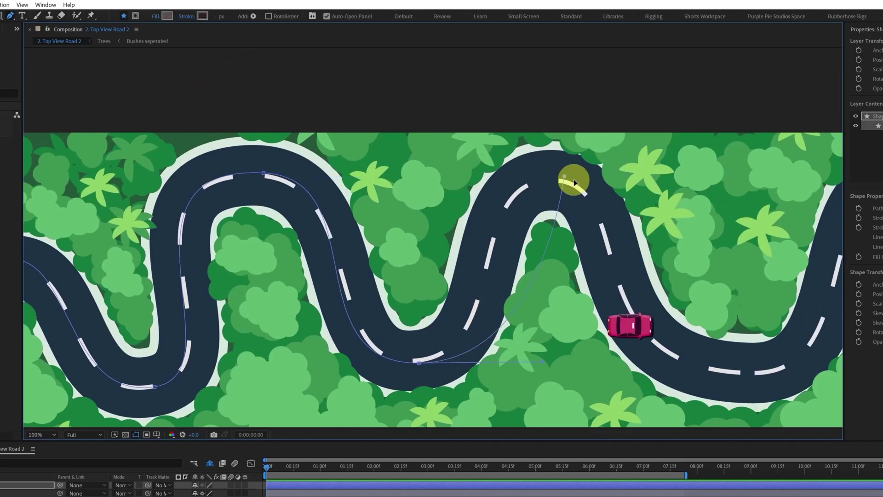
left_click(589, 284)
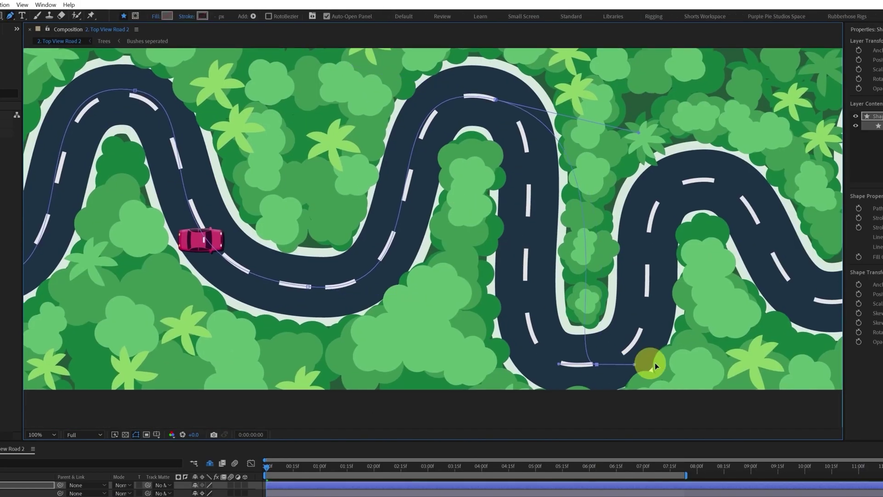
left_click_drag(551, 115, 586, 127)
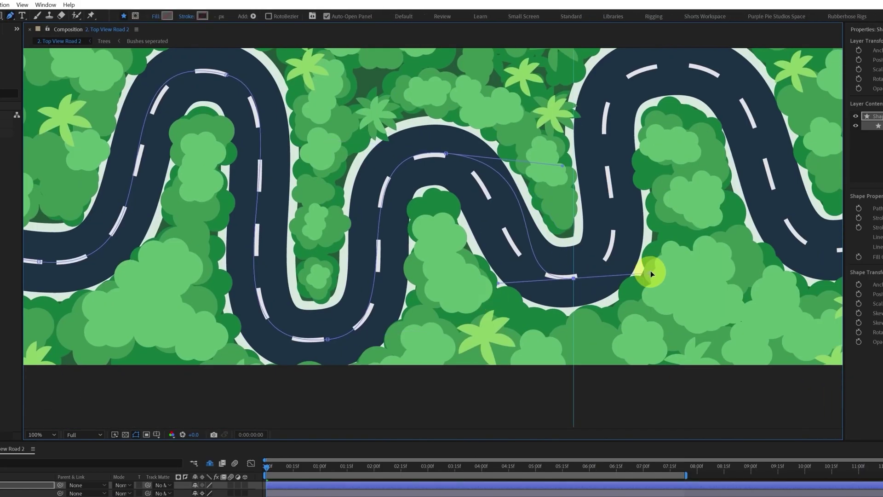
left_click_drag(515, 156, 504, 158)
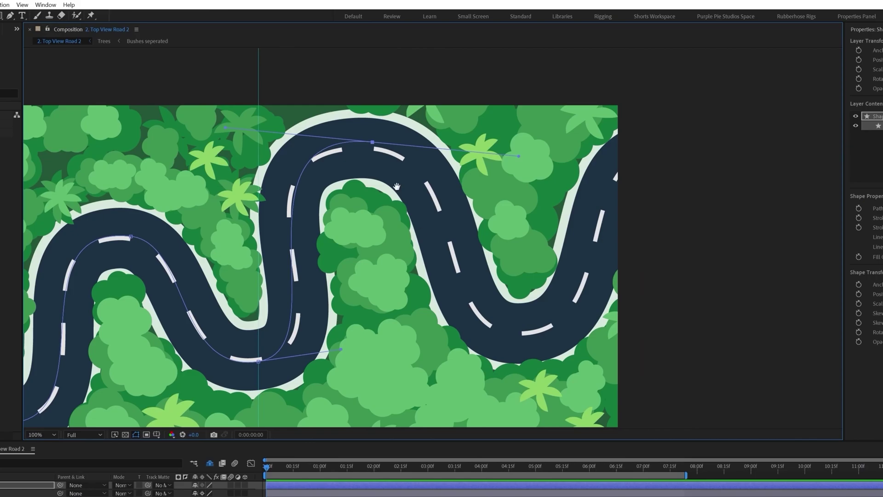
left_click_drag(525, 334, 647, 329)
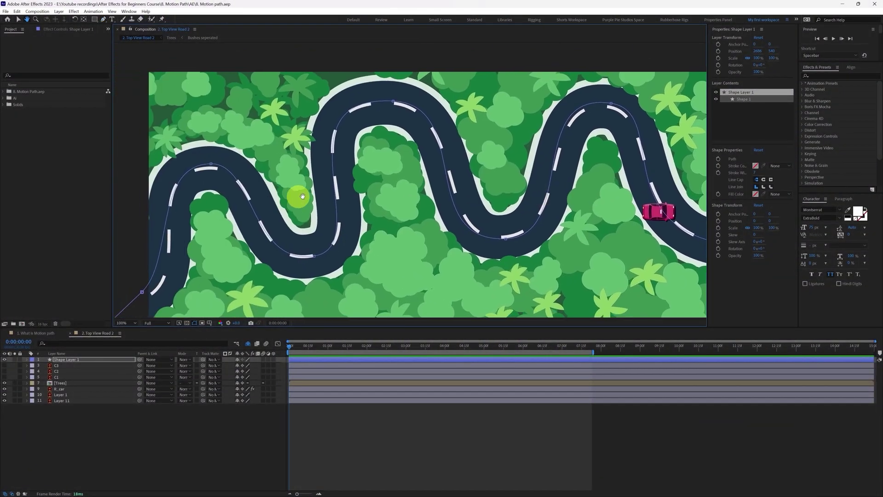
mouse_move(296, 193)
left_mouse_down()
mouse_move(315, 176)
mouse_move(302, 182)
left_mouse_up()
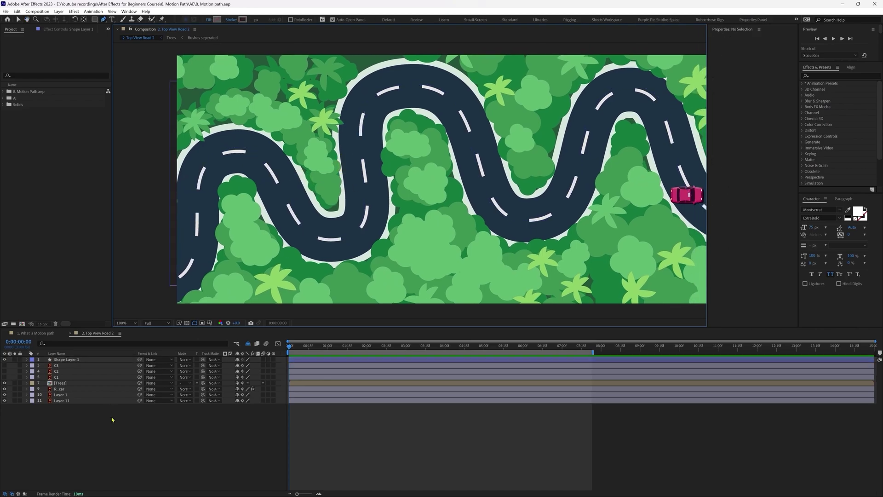
- Add a null object to the composition and rename it Car
right_click(109, 422)
mouse_move(186, 325)
left_click(225, 374)
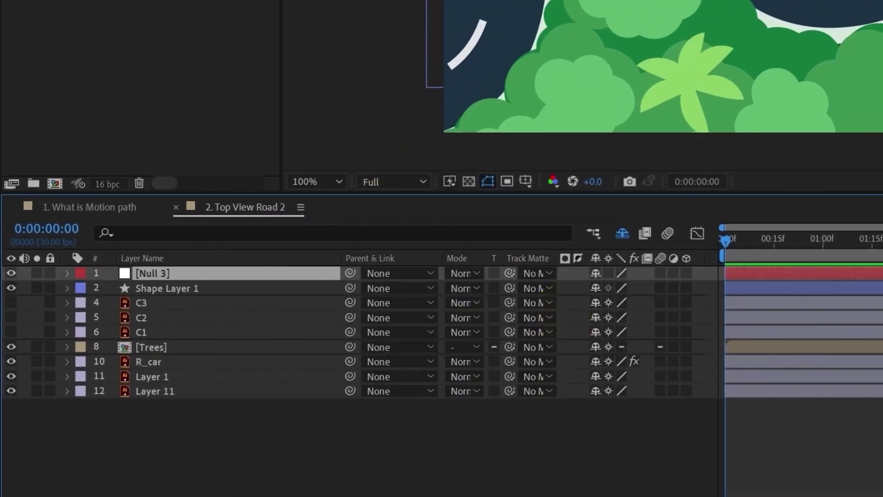
key("Return")
type("Car")
key("Return")
- Copy the Path property of Path 1 inside Shape Layer 1 and collapse the layer again
left_click(172, 288)
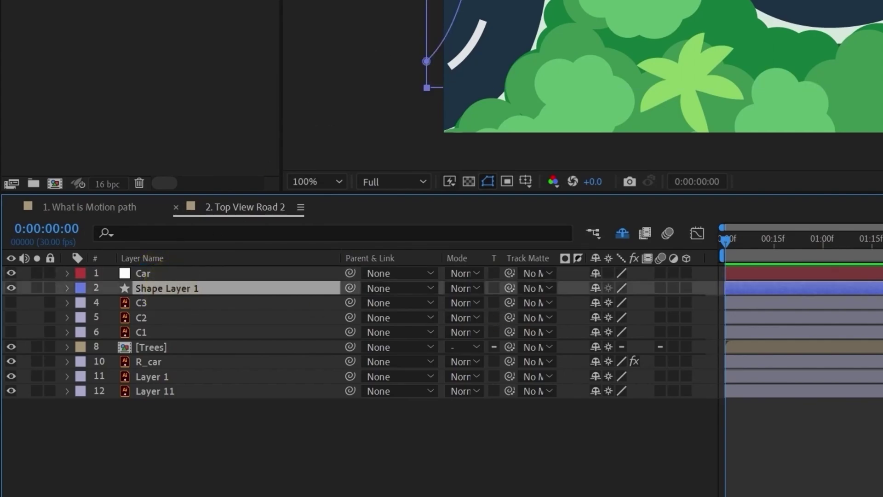
left_click(66, 289, "ctrl")
scroll(120, 313, "down", 1)
left_click(166, 329)
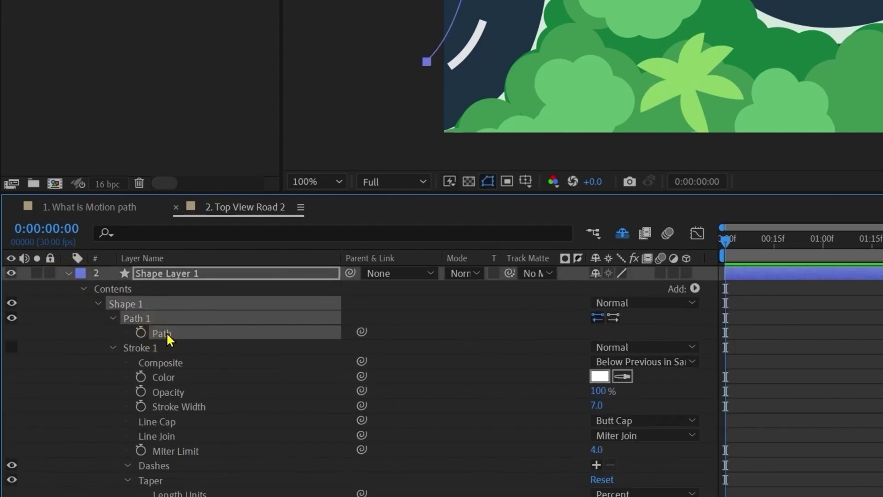
left_click(68, 272)
- Paste the copied path into the Car null's Position property at the start of the composition
left_click(146, 275)
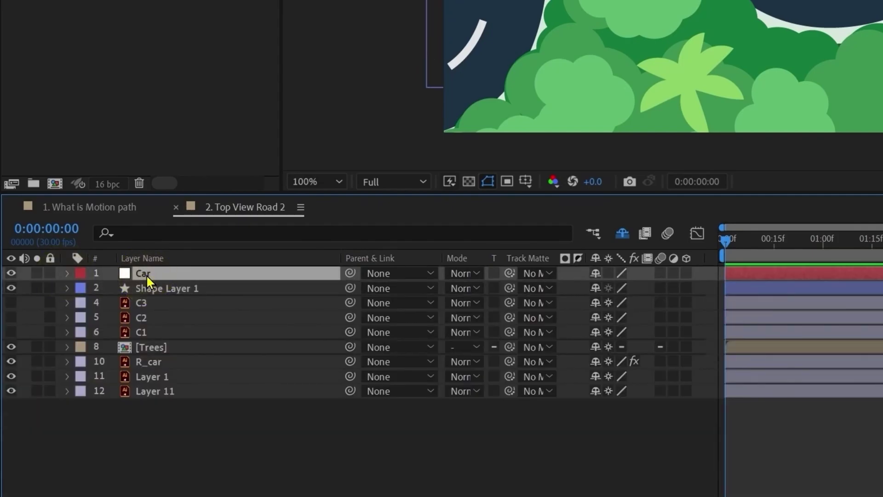
key("p")
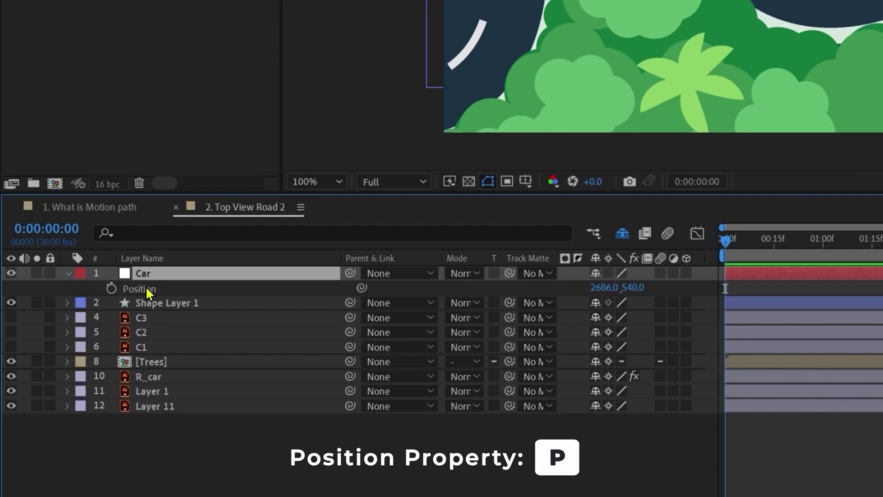
left_click(146, 288)
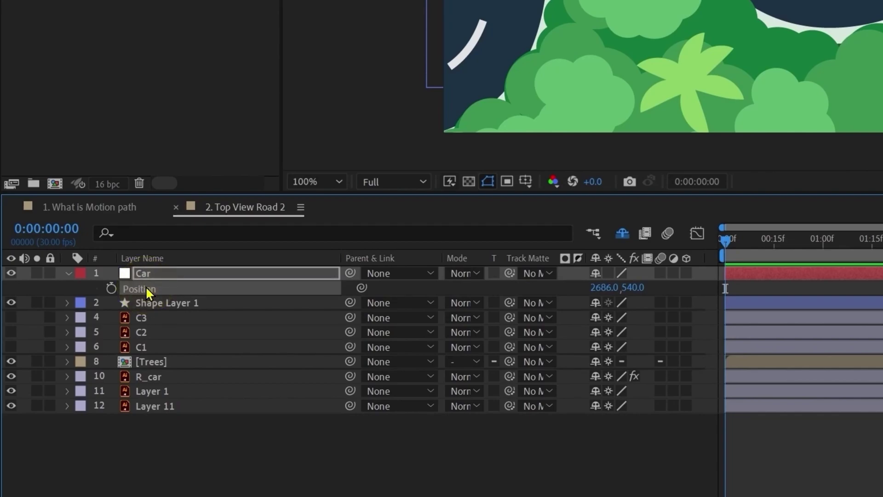
key("ctrl+v")
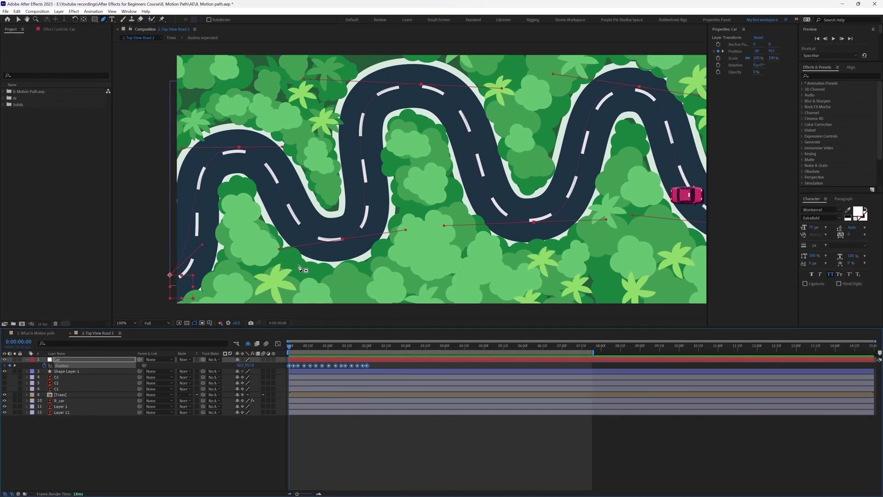
- Stretch the Car null's Position keyframes proportionally so the last one sits at 0:00:03:01
key("space")
left_click_drag(630, 172, 236, 164)
left_click_drag(593, 202, 236, 214)
left_click_drag(441, 213, 419, 232)
left_click(105, 361)
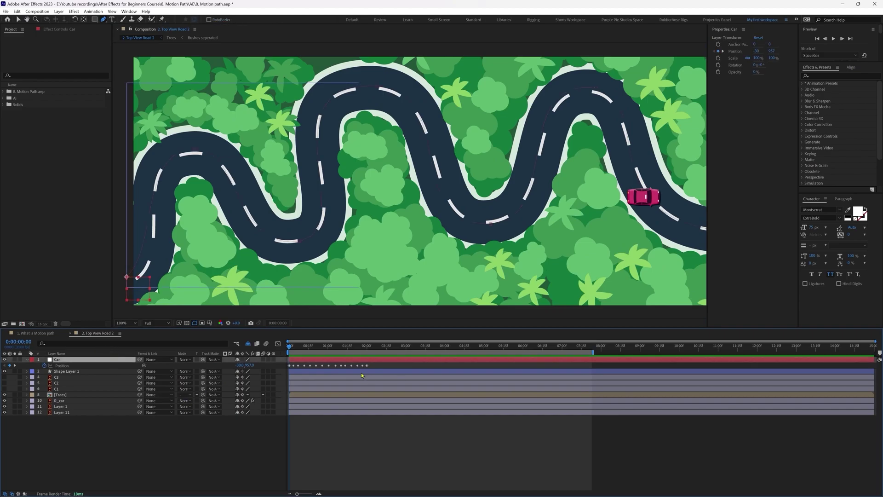
scroll(364, 376, "up", 3)
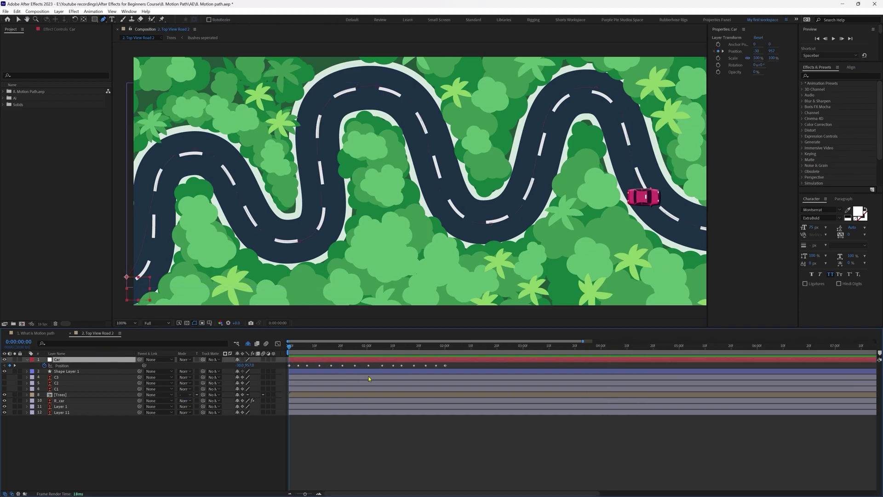
left_click(439, 367)
left_click_drag(439, 367, 297, 376)
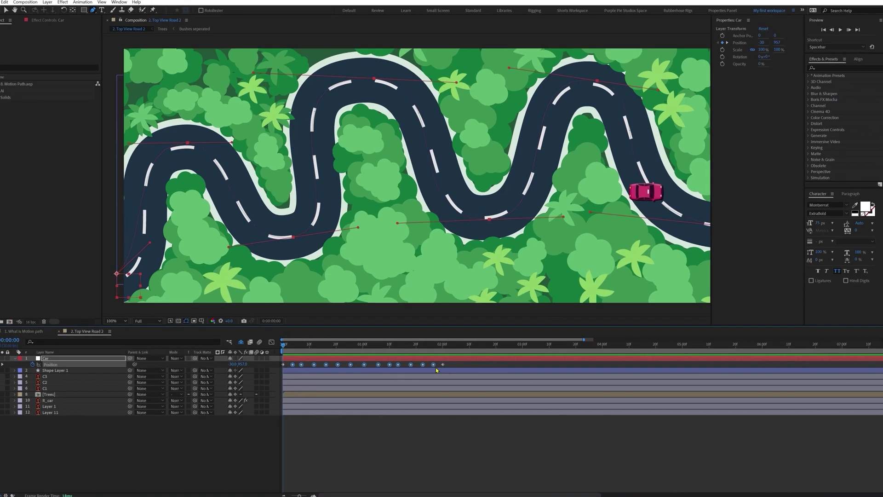
left_click_drag(361, 326, 650, 327)
left_click_drag(71, 326, 235, 327)
key("ctrl+z")
left_click_drag(651, 326, 507, 341)
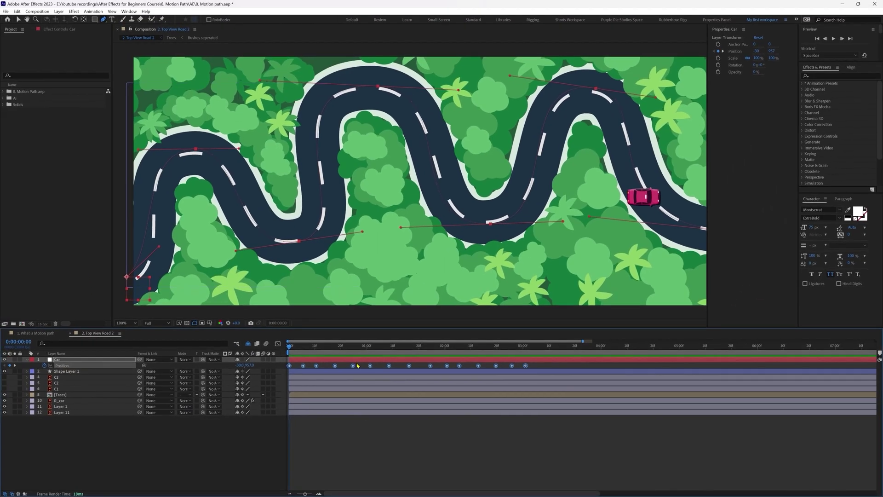
- Move the R_car layer onto the Car null at the road's starting end and parent it to Car
left_click(189, 326)
left_click_drag(625, 145, 302, 164)
key("g")
left_click(431, 365)
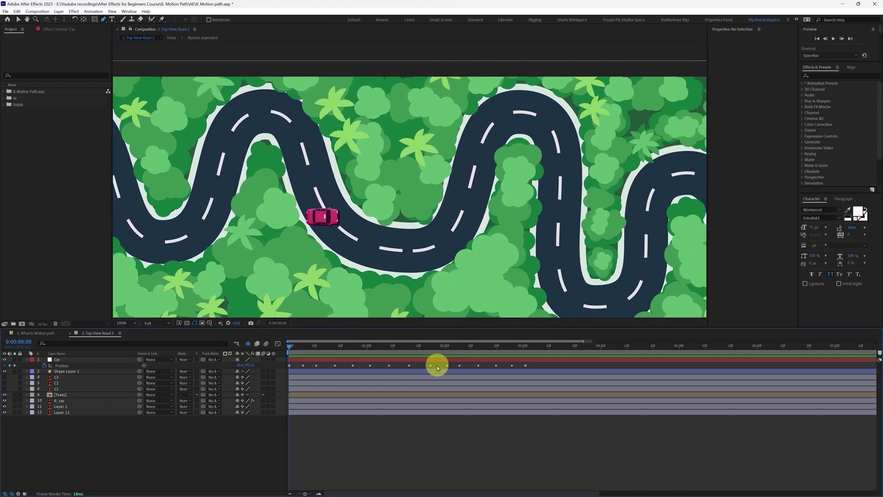
key("v")
left_click_drag(231, 182, 598, 161)
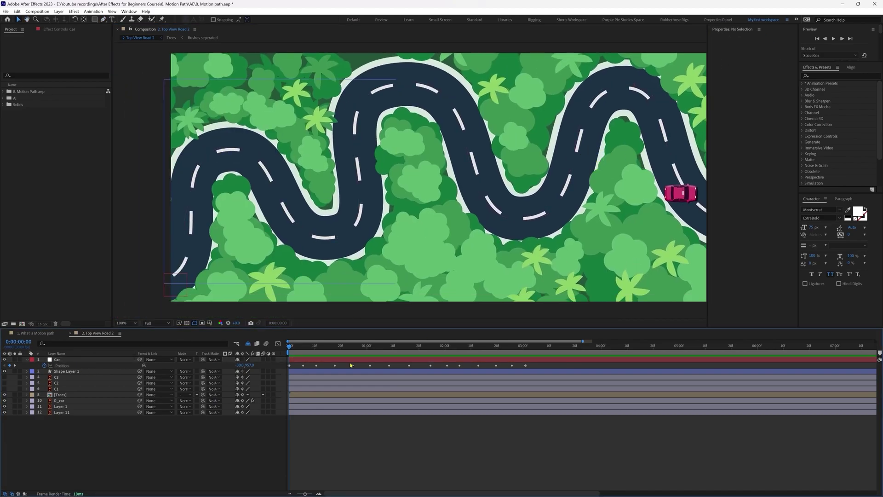
left_click(62, 401)
left_click_drag(681, 197, 164, 275)
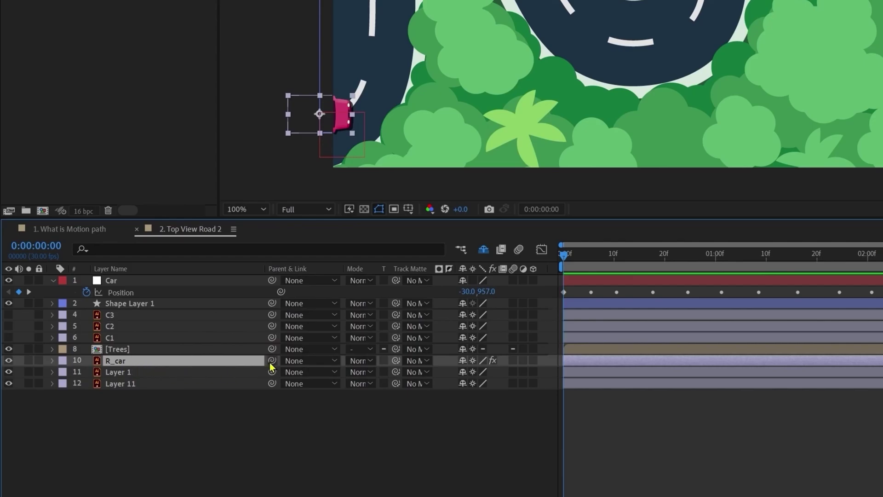
left_click_drag(271, 363, 124, 279)
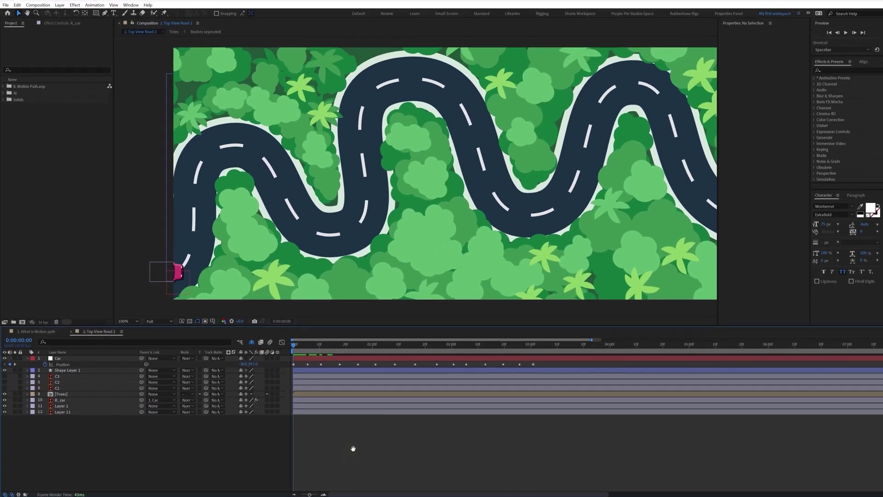
- Preview the car travelling along the road and check its orientation at 0:00:00:18
key("space")
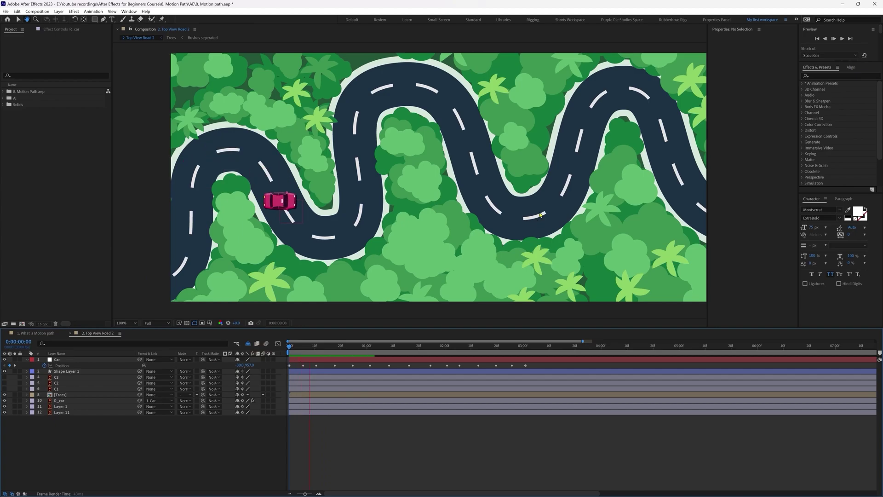
key("comma")
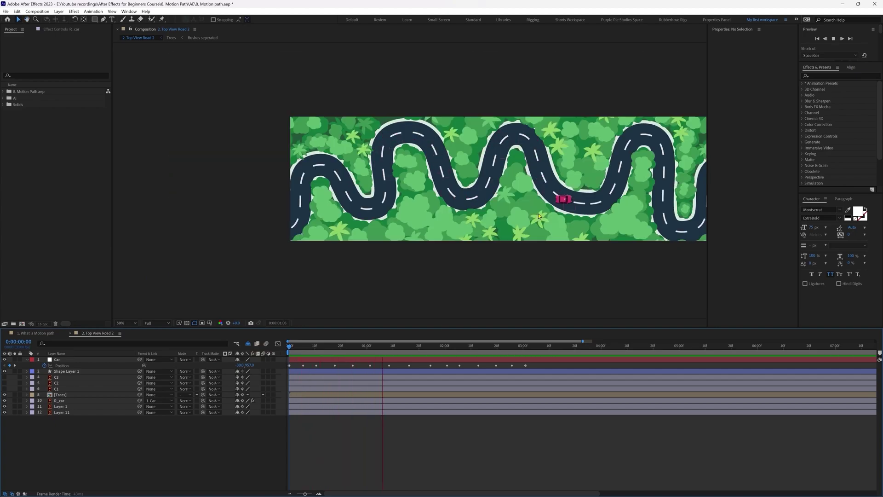
left_click(539, 216)
left_click(296, 347)
left_click_drag(296, 346, 336, 346)
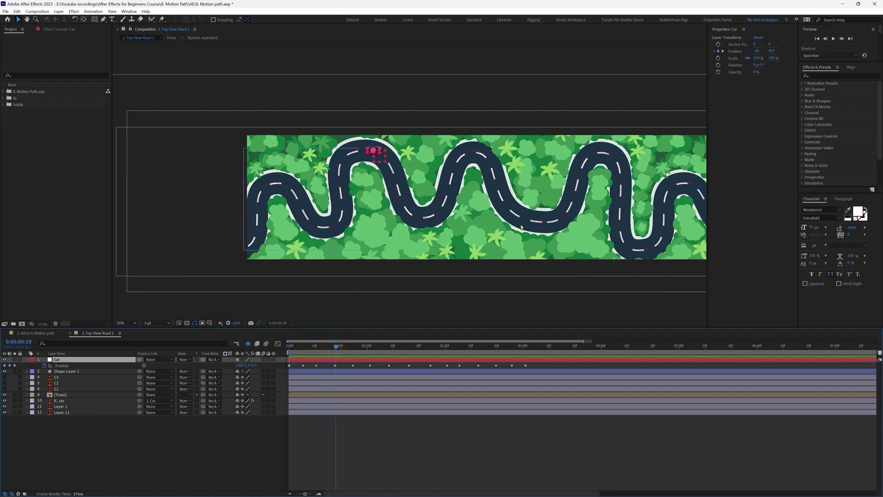
left_click(113, 459)
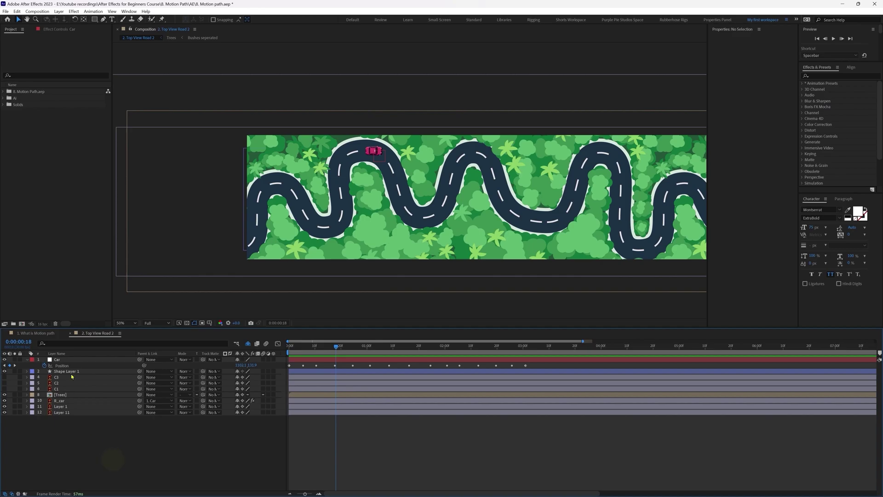
- Set the Car null's Auto-Orientation to Orient Along Path and preview the animation
left_click(69, 361)
right_click(69, 361)
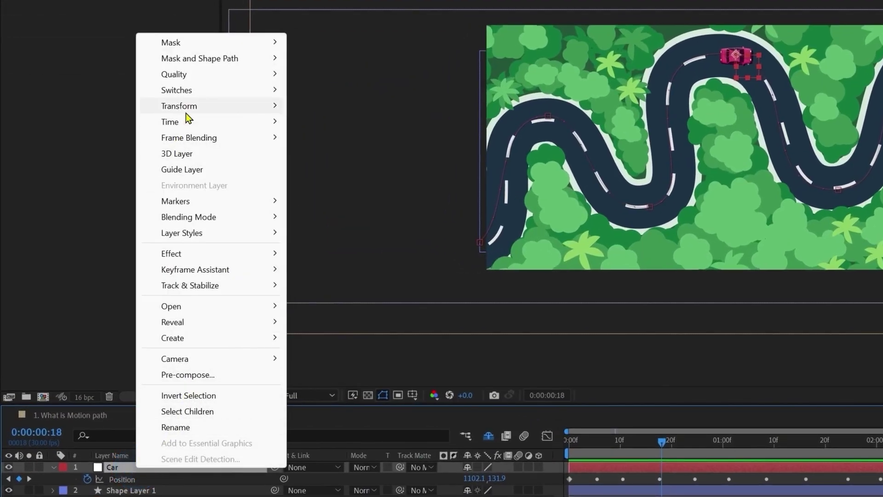
mouse_move(217, 105)
left_click(335, 348)
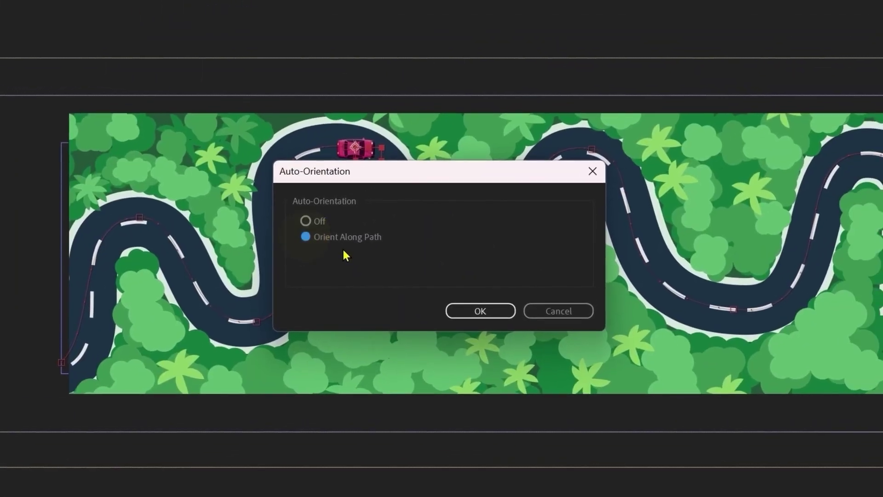
left_click(487, 312)
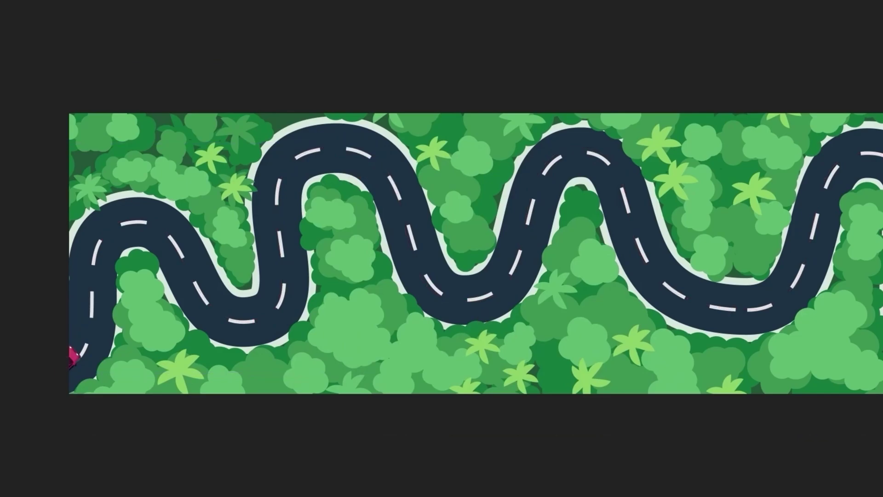
key("space")
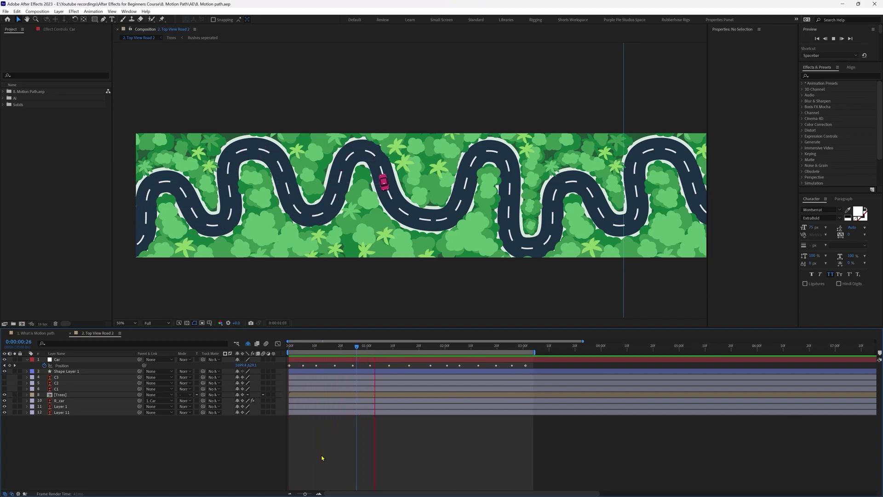
key("space")
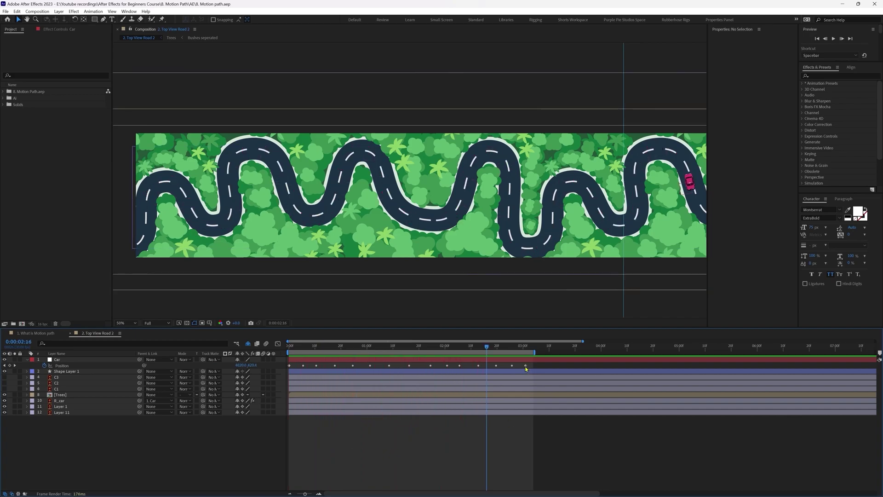
- Slow the car by moving its last Position keyframe to about 5:12, extend the work area past it, and preview
left_click(526, 366)
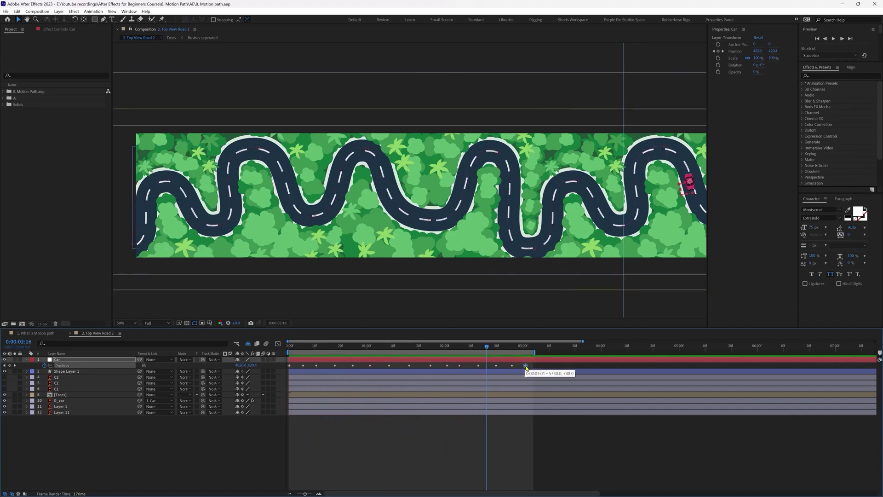
left_click_drag(525, 366, 711, 366)
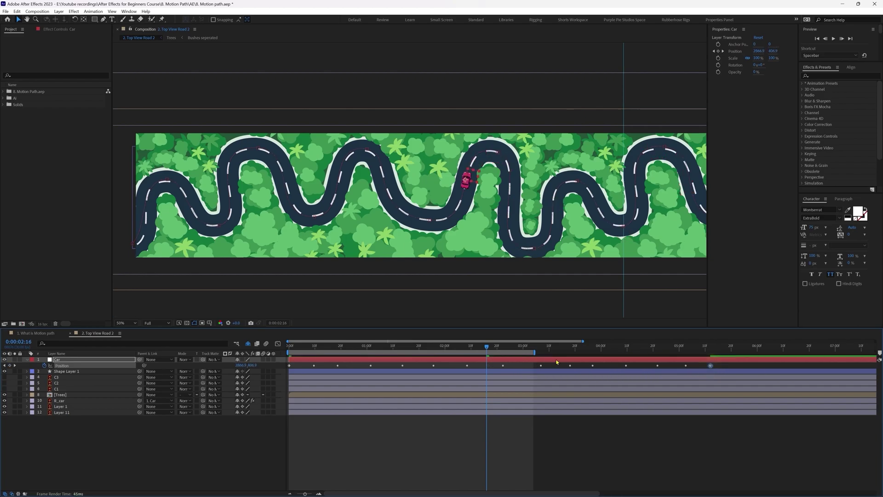
left_click_drag(535, 352, 729, 352)
left_click(342, 455)
key("Home")
key("space")
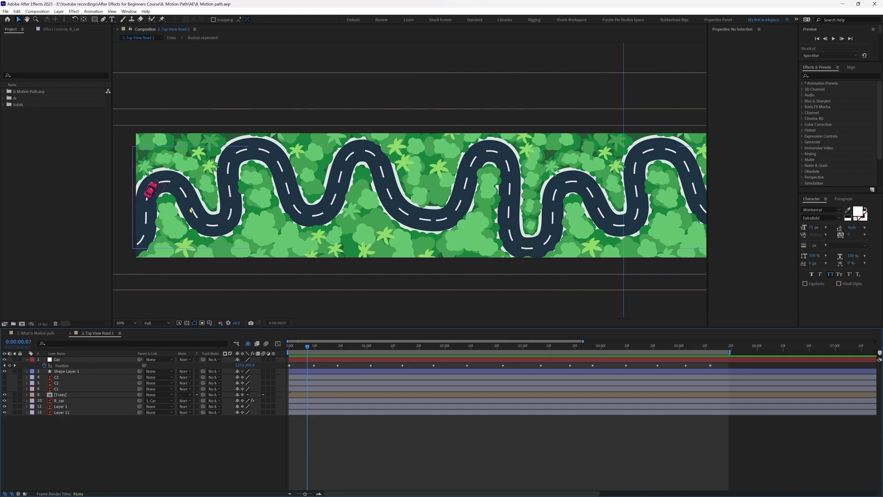
- Keyframe R_car's Rotation at 0° on frame 5 and at 43° on frame 10 for a drift through the first bend
left_click(299, 348)
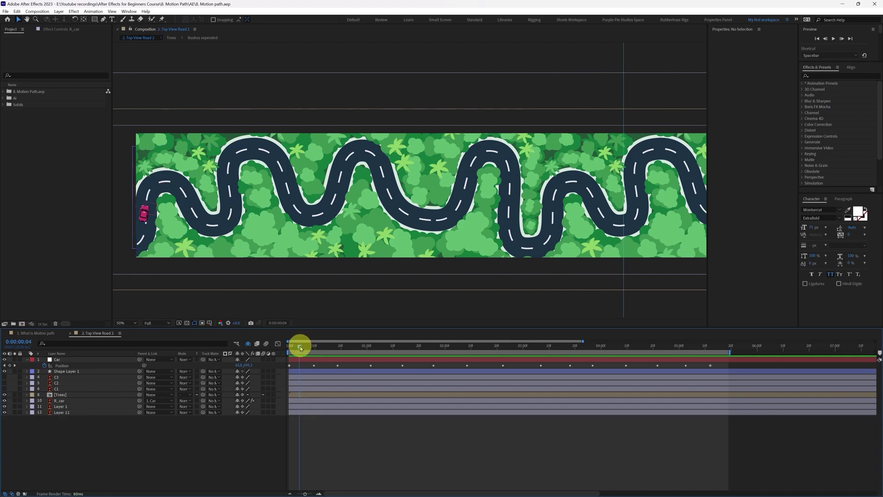
left_click_drag(297, 348, 302, 352)
left_click(61, 401)
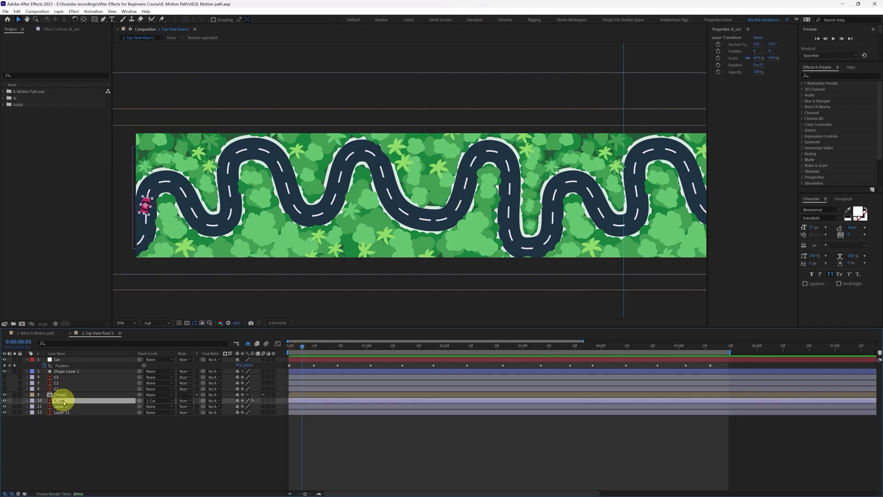
key("r")
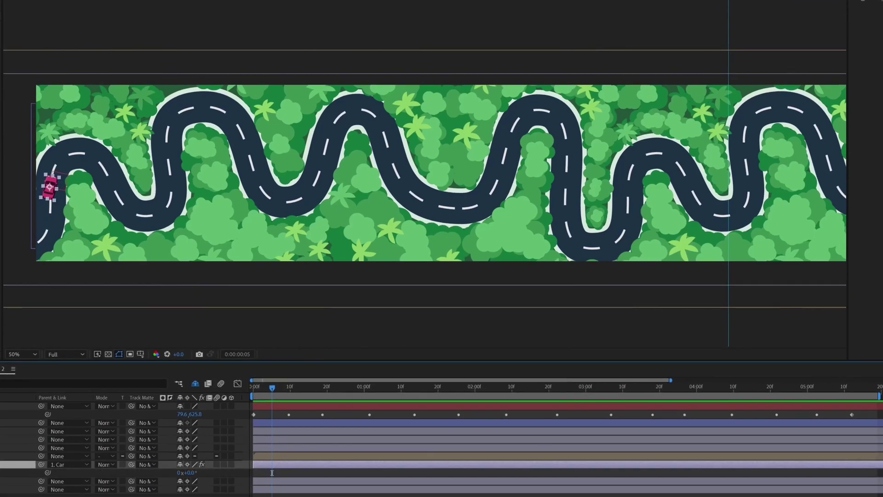
key("k")
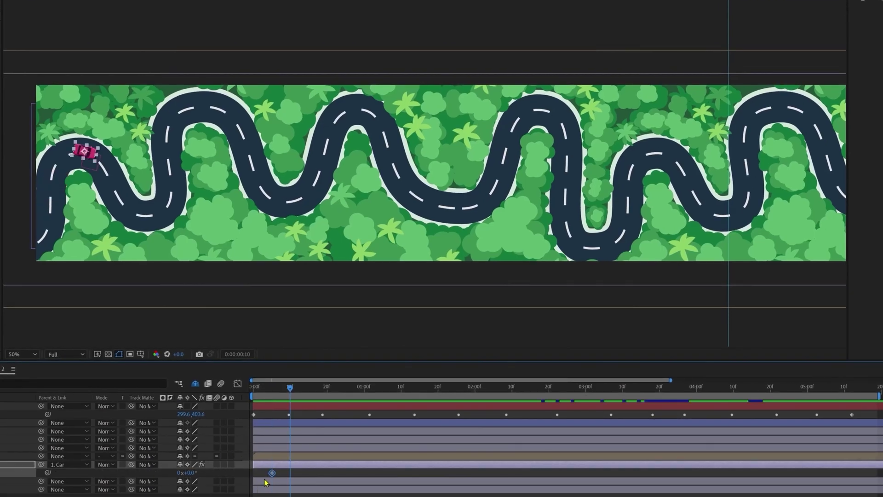
left_click_drag(193, 474, 204, 467)
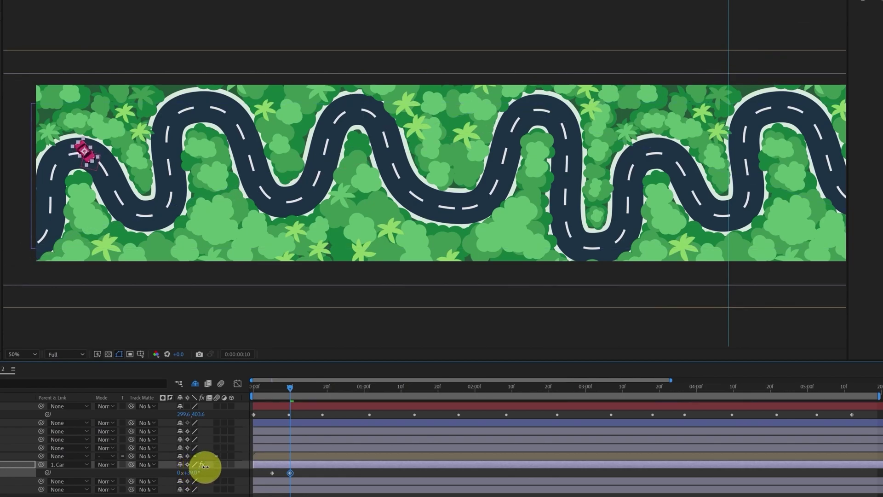
- Return R_car's Rotation to 0° with a keyframe at frame 15, after the first bend
left_click(309, 390)
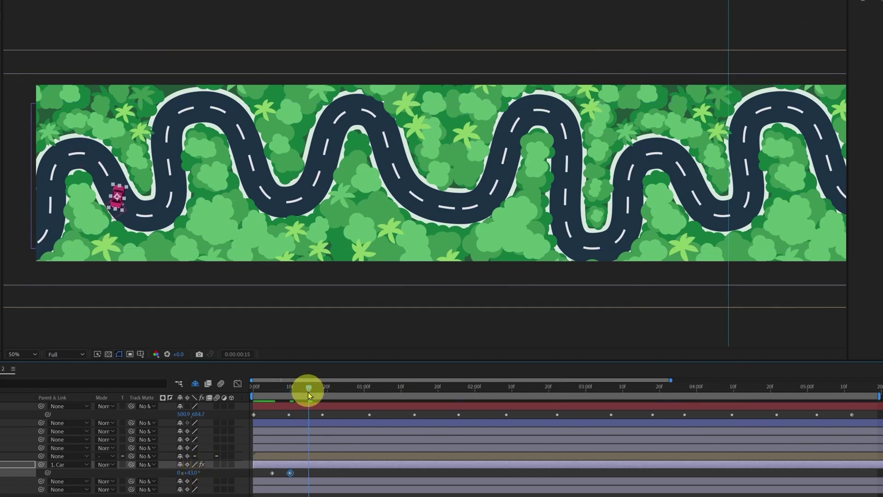
left_click(189, 472)
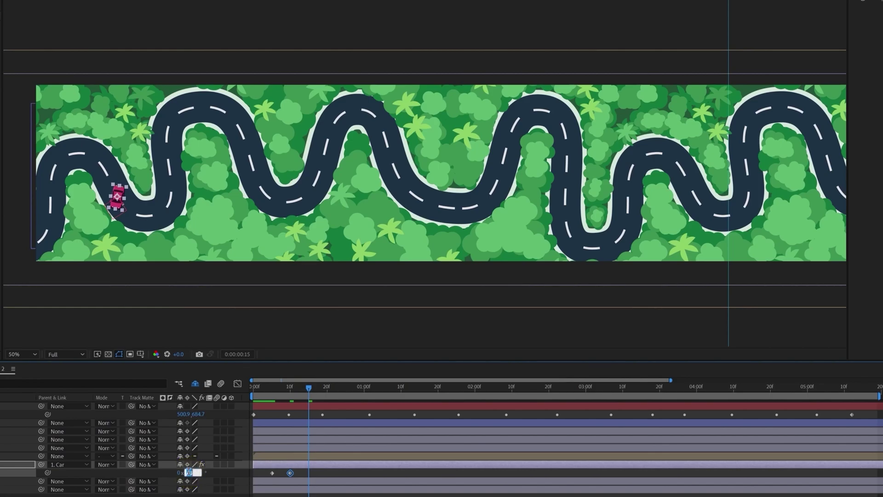
key("Return")
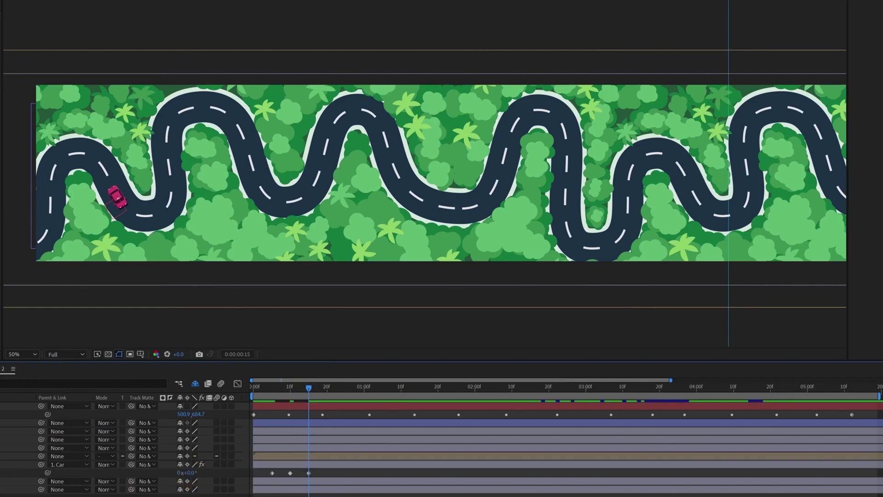
- Keyframe R_car's Rotation counterclockwise at frame 19 for a drift through the second bend and back to 0° at frame 23
key("Page_Down")
key("Page_Down")
key("Page_Down")
key("Page_Down")
left_click_drag(189, 476, 173, 480)
left_click_drag(327, 388, 338, 388)
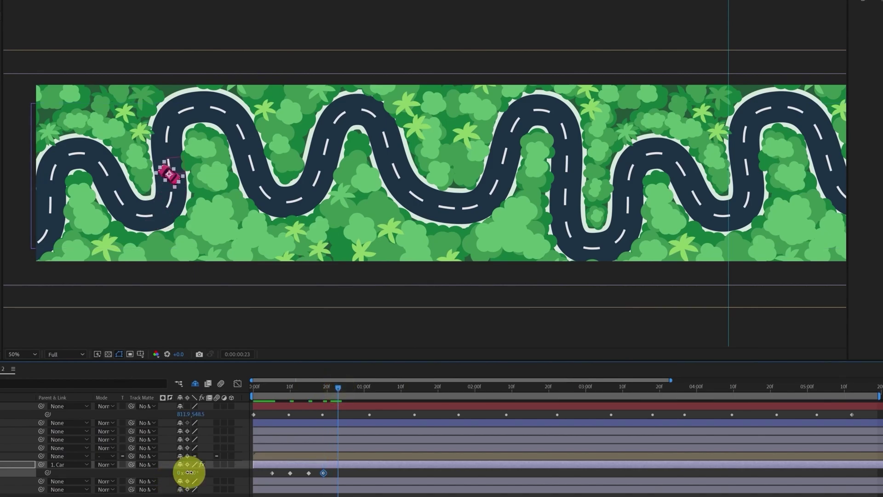
type("0")
key("Return")
- Add a 0° Rotation keyframe to R_car at frame 27, just before the third bend
key("Page_Down")
key("Page_Down")
key("Page_Down")
key("Page_Down")
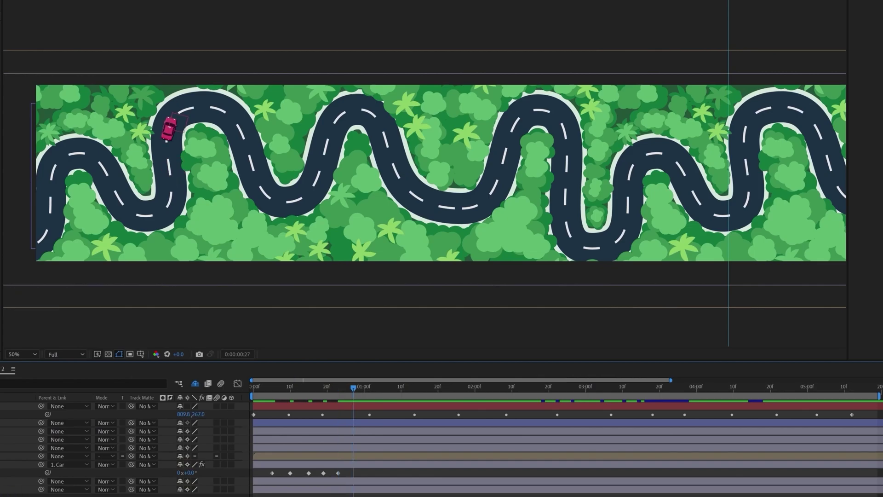
key("alt+shift+r")
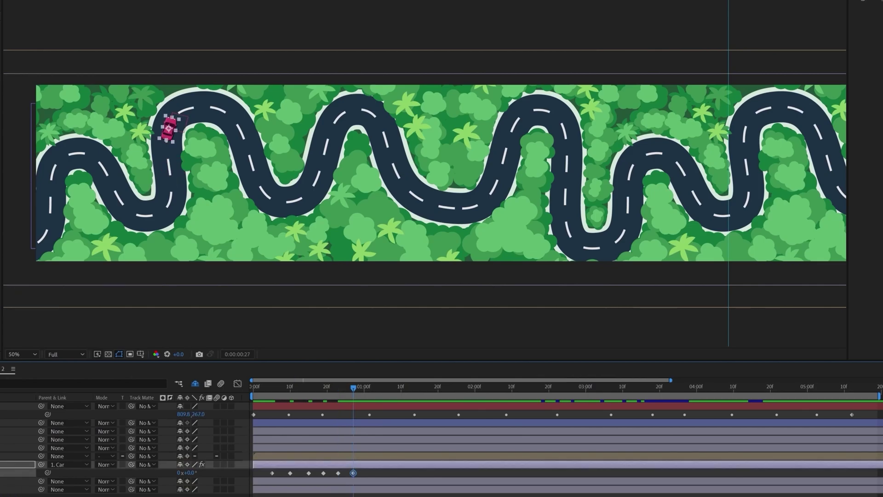
- Keyframe R_car's Rotation clockwise at 1:01 for the third-bend drift and back to 0° at 1:06, and preview the drifting
key("Page_Down")
key("Page_Down")
key("Page_Down")
key("Page_Down")
left_click_drag(190, 473, 201, 468)
left_click_drag(368, 387, 386, 384)
left_click(188, 472)
type("0")
key("Return")
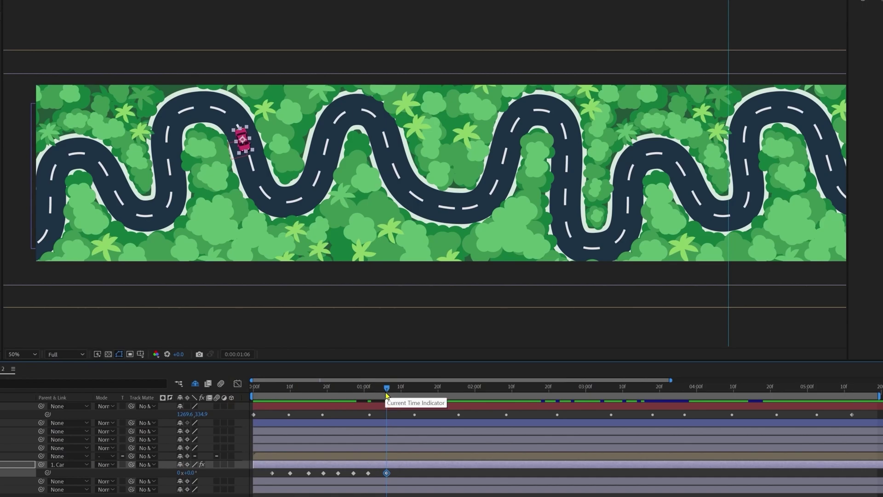
left_click_drag(386, 387, 230, 391)
key("space")
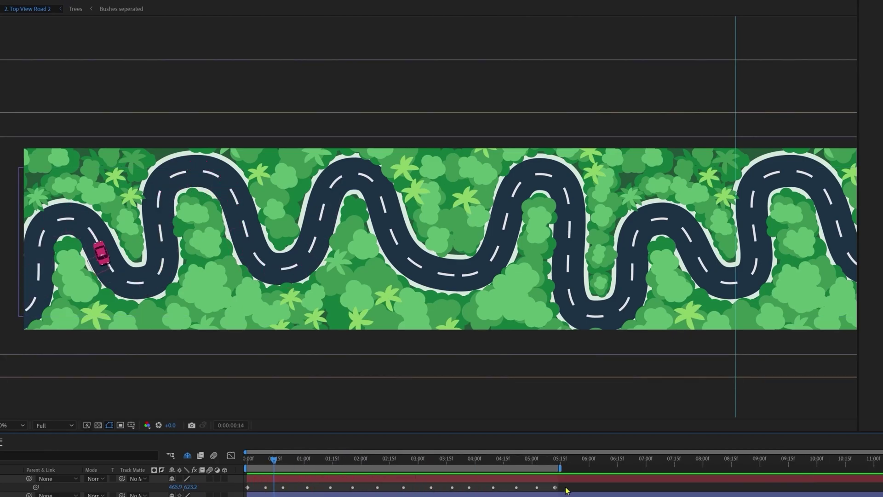
- Stretch all Position and Rotation keyframes proportionally so the last one falls at about 7:00, and end the work area at 7:04
left_click_drag(567, 490, 193, 483)
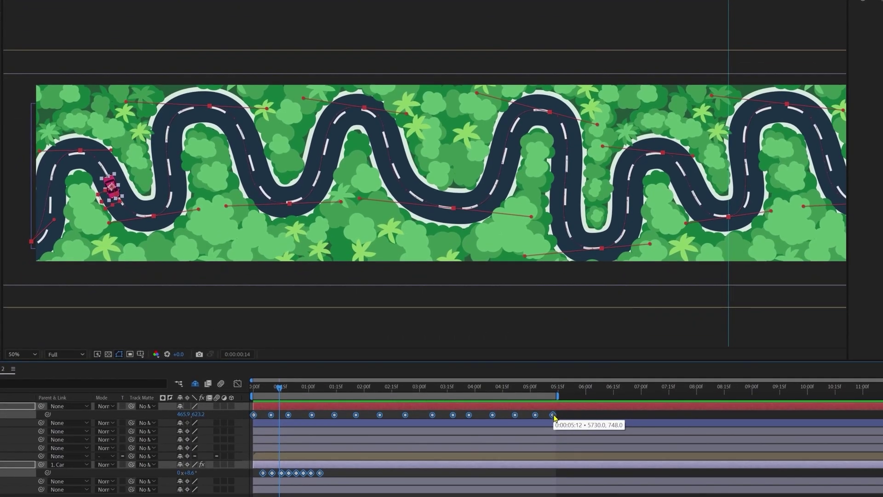
left_click(552, 415, "ctrl")
left_click_drag(553, 415, 640, 415)
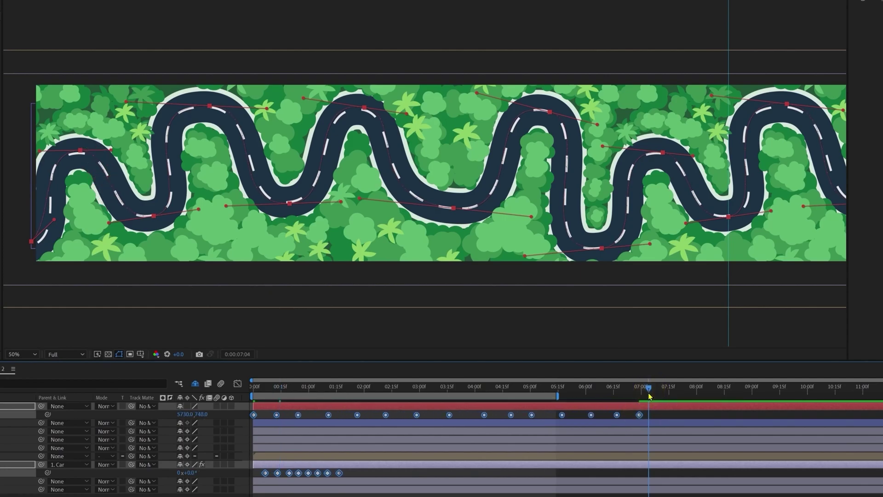
key("n")
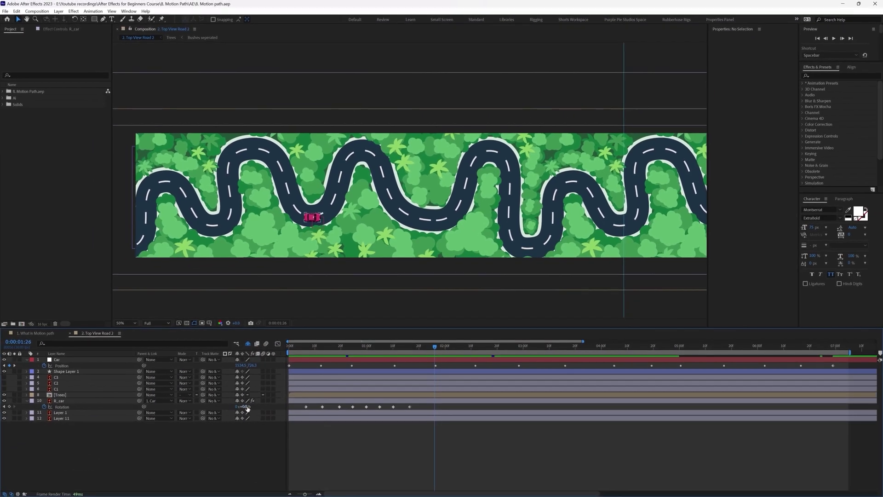
- Continue R_car's drift through the remaining bends with further Rotation keyframes, reusing copied keyframes
left_click(244, 407)
left_click(468, 350)
left_click(260, 400)
key("ctrl+v")
left_click(488, 347)
key("ctrl+v")
left_click_drag(491, 347, 502, 347)
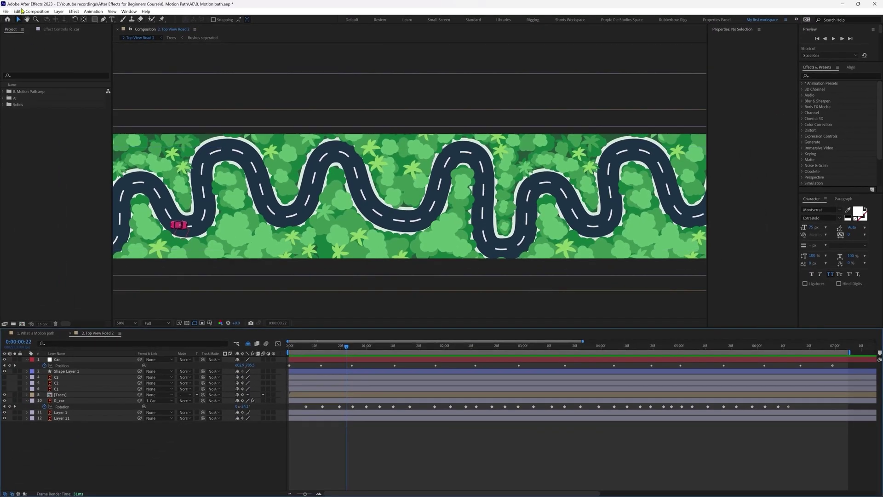
- Set the composition width to 1920 px in the Composition Settings
left_click(37, 11)
left_click(32, 19)
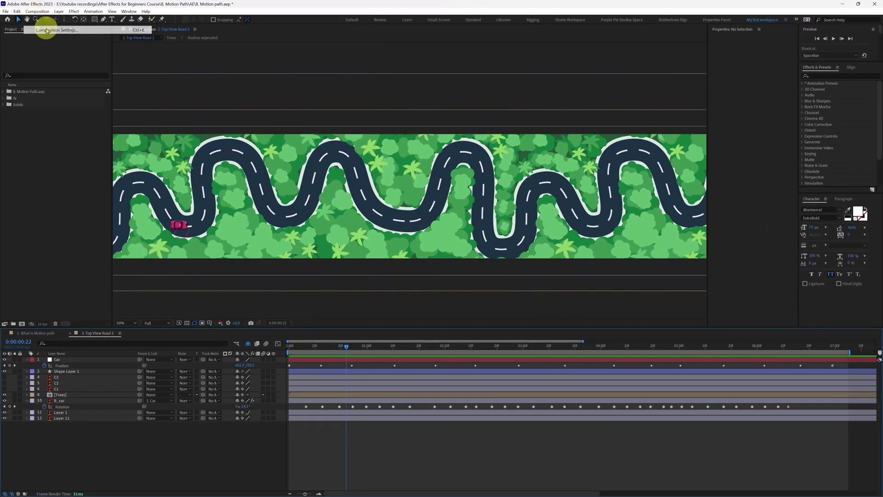
left_click(351, 126)
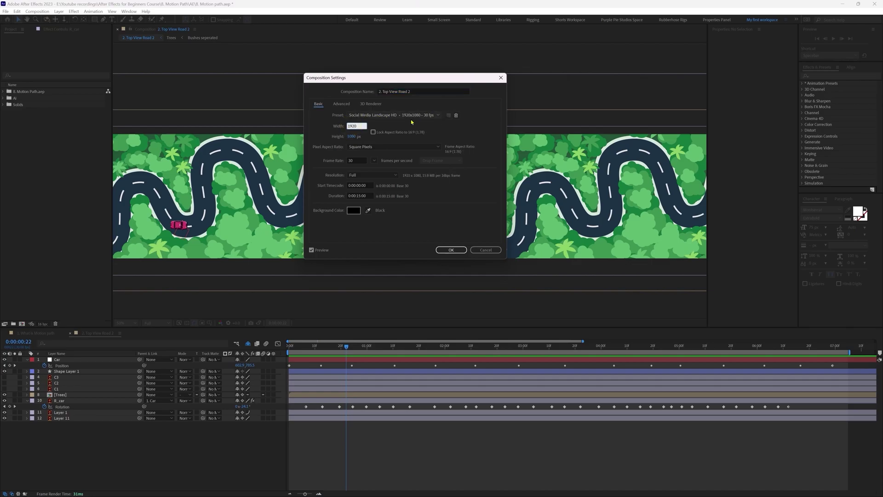
type("1920")
left_click(450, 250)
- Add a new null object and rename it Camera
right_click(365, 424)
mouse_move(388, 339)
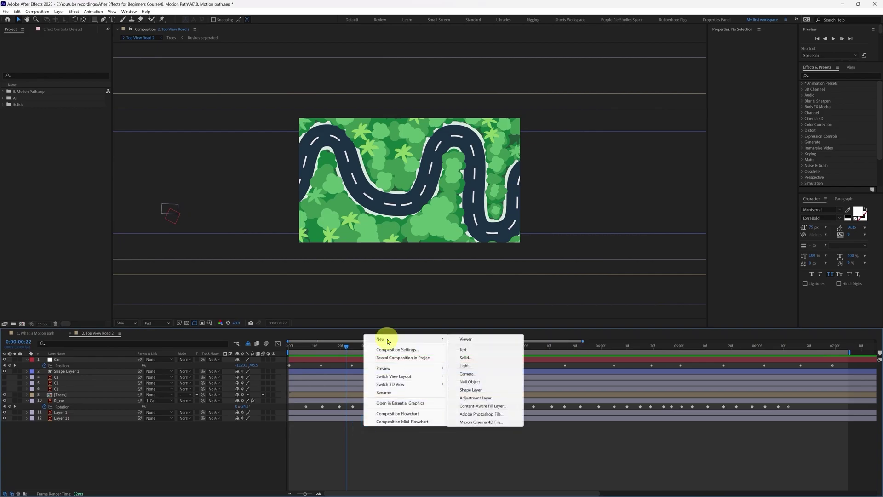
left_click(469, 382)
left_click(72, 358)
key("Return")
type("Camer")
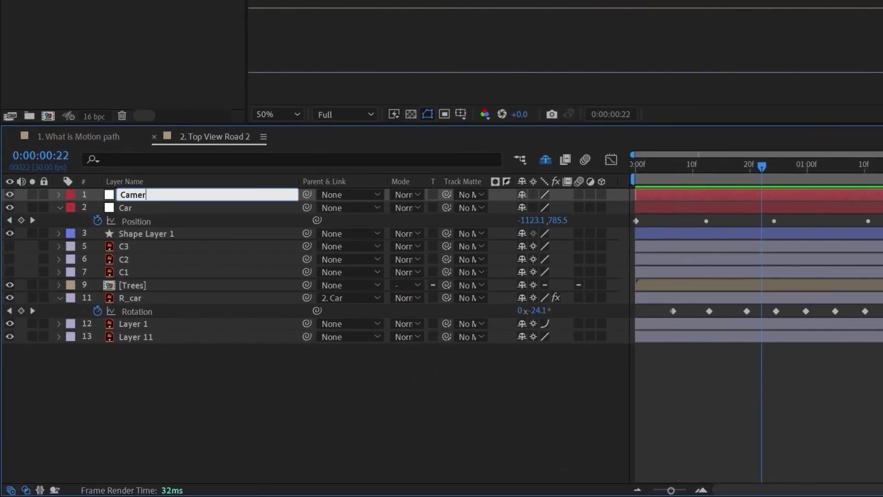
type("a")
key("Return")
- Parent every layer except R_car to the Camera null, and test the rig by moving the null
key("ctrl+a")
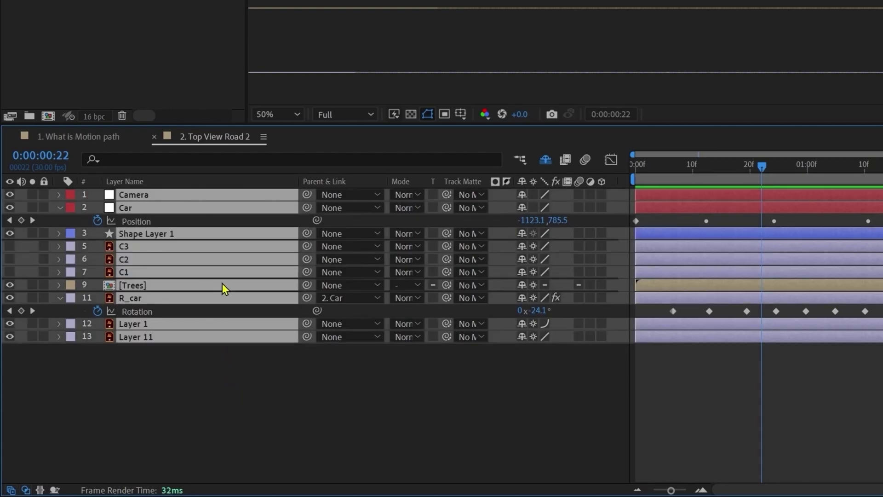
left_click(142, 296, "ctrl")
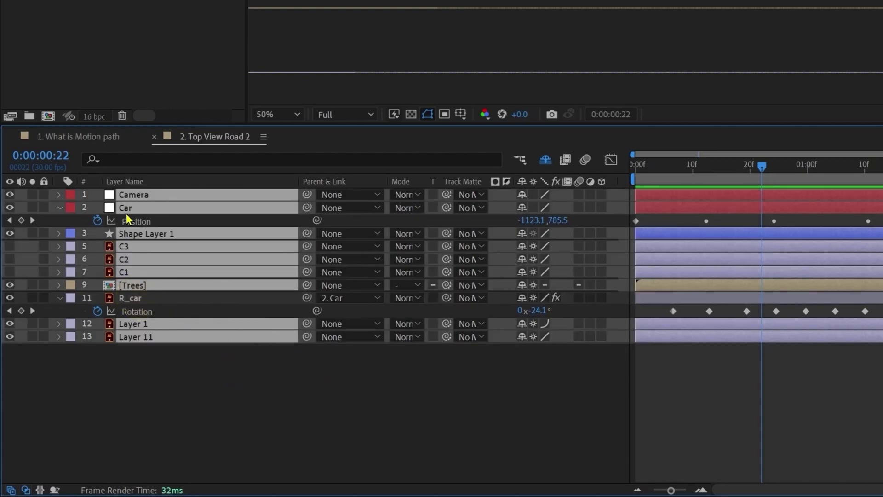
left_click(258, 197, "ctrl")
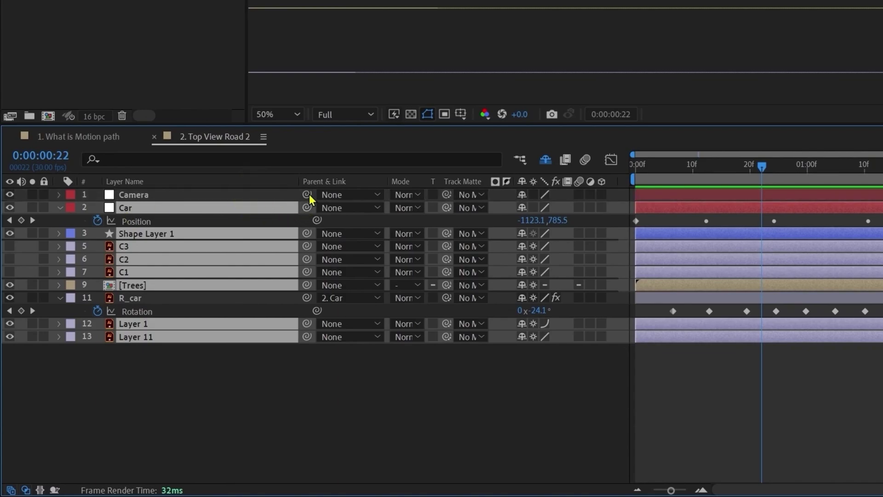
left_click_drag(307, 206, 173, 195)
left_click(172, 195)
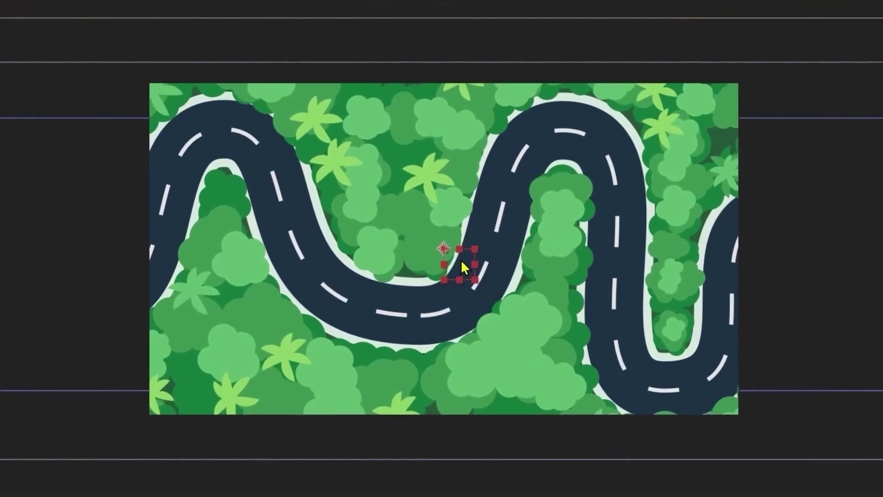
left_click_drag(539, 260, 402, 261)
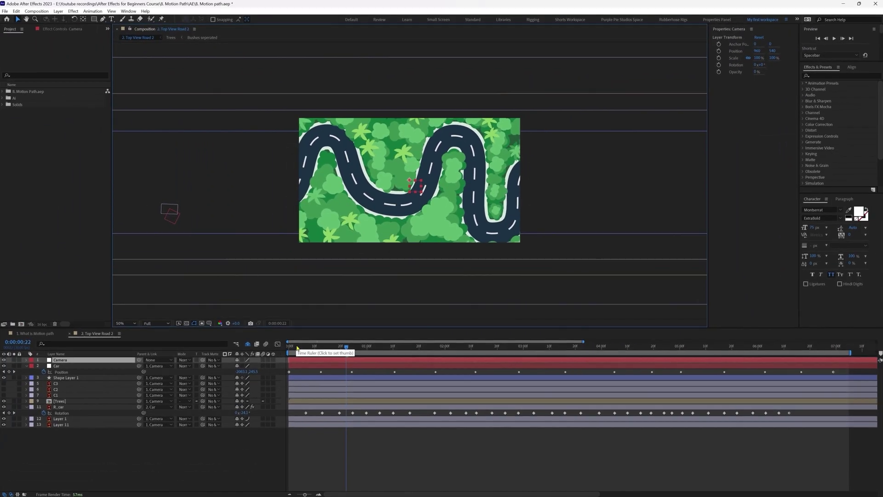
- Keyframe Camera's Position at frame 0 with X about 2678 and at 6:23 far to the left so the view follows the car, and preview
left_click(290, 345)
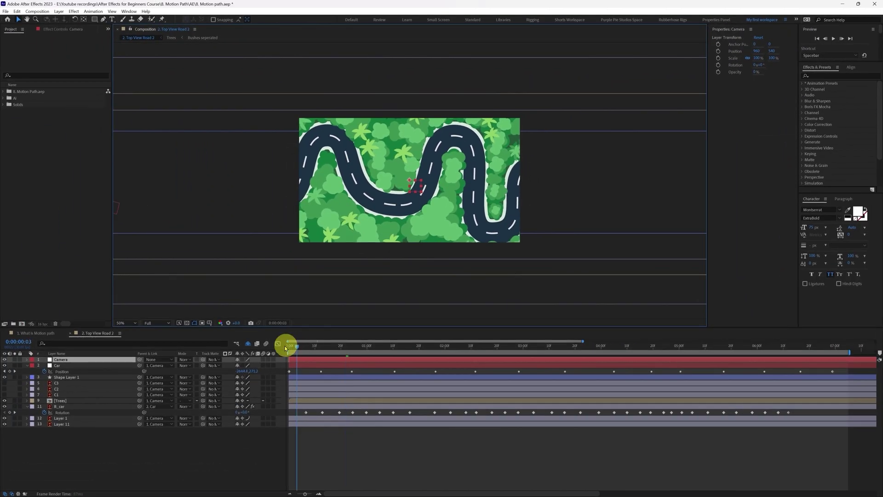
key("p")
left_click(44, 365)
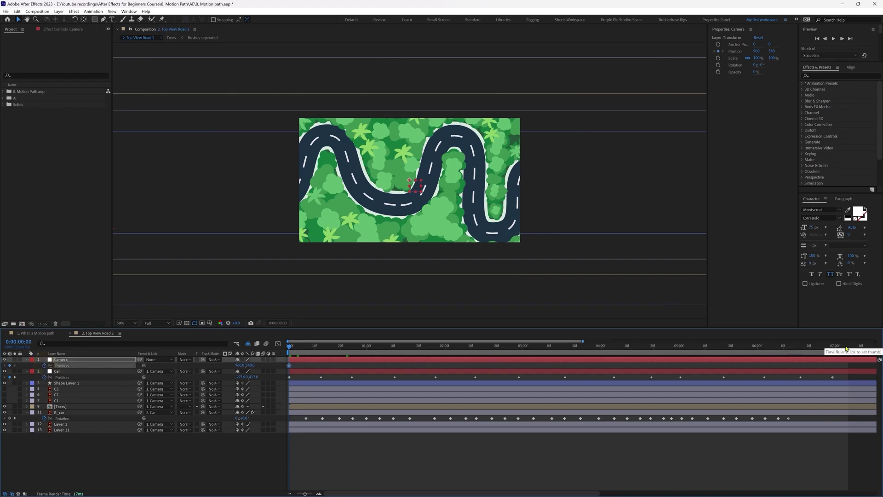
left_click_drag(416, 190, 609, 197)
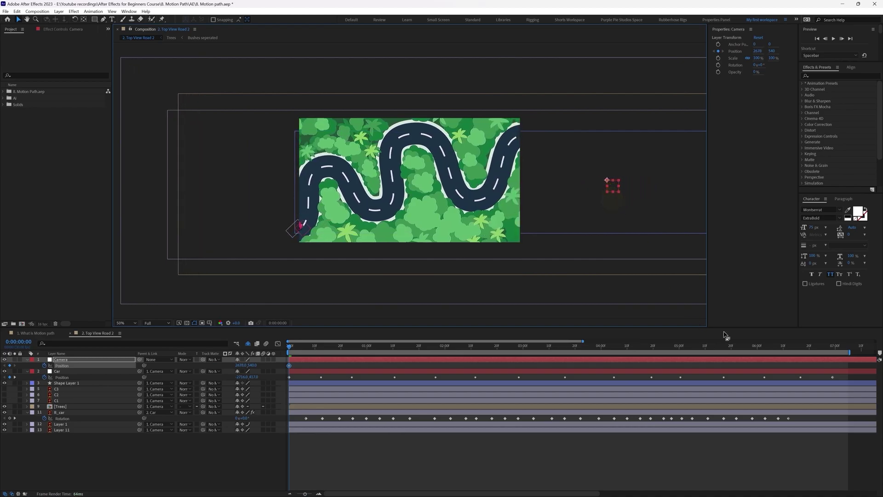
mouse_move(827, 344)
left_mouse_down()
mouse_move(419, 357)
mouse_move(818, 356)
left_mouse_up()
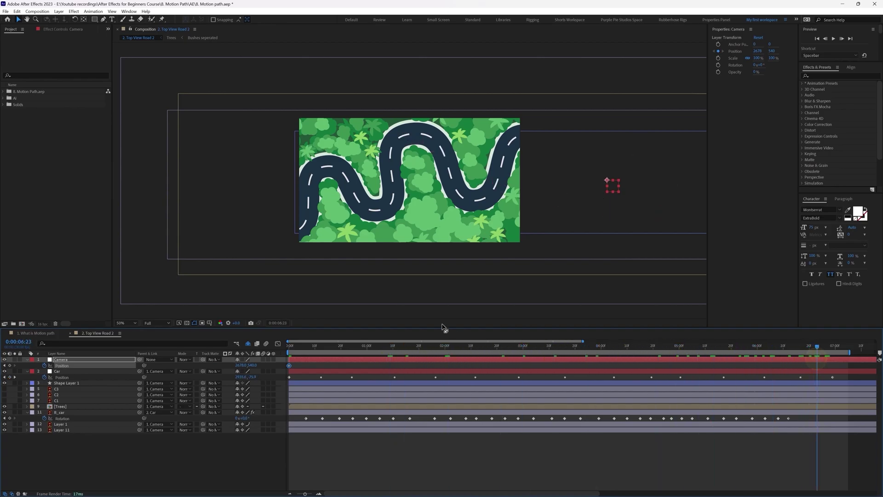
left_click_drag(611, 189, 223, 187)
left_click(305, 437)
key("space")
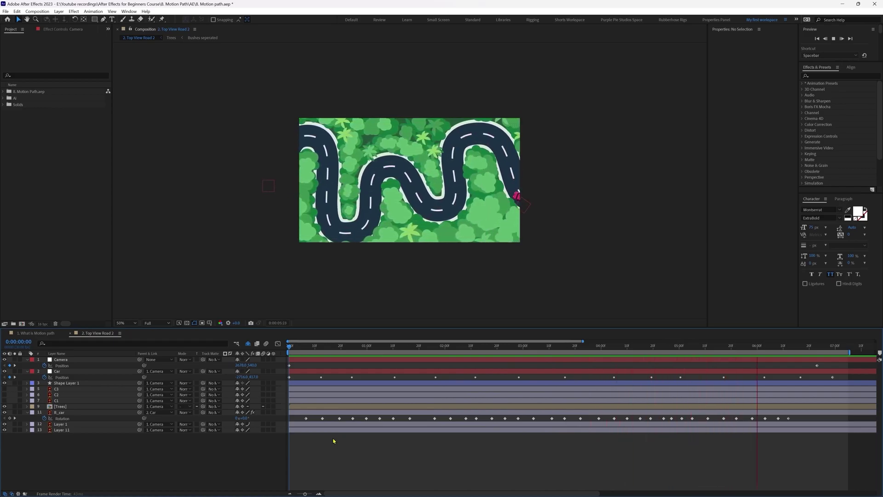
- Make the C1 cloud layer visible and set the parent of C1, C2 and C3 to None
left_click(56, 400)
key("p")
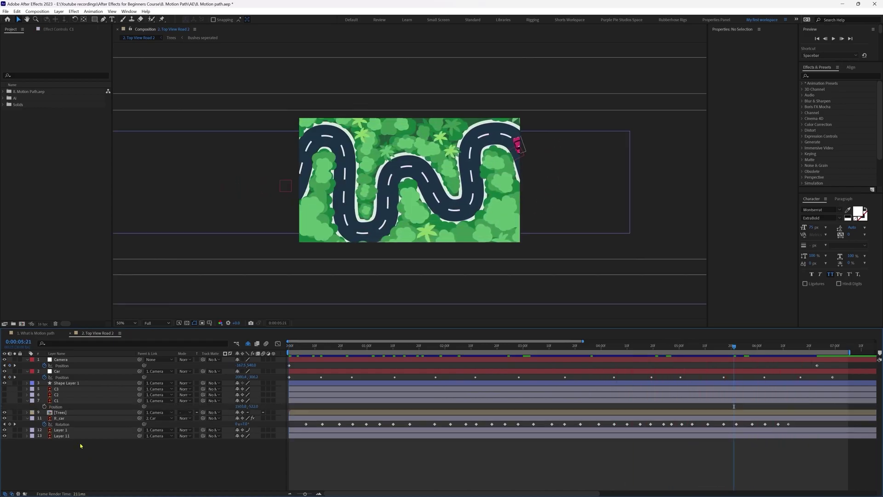
left_click(61, 402)
left_click(5, 401)
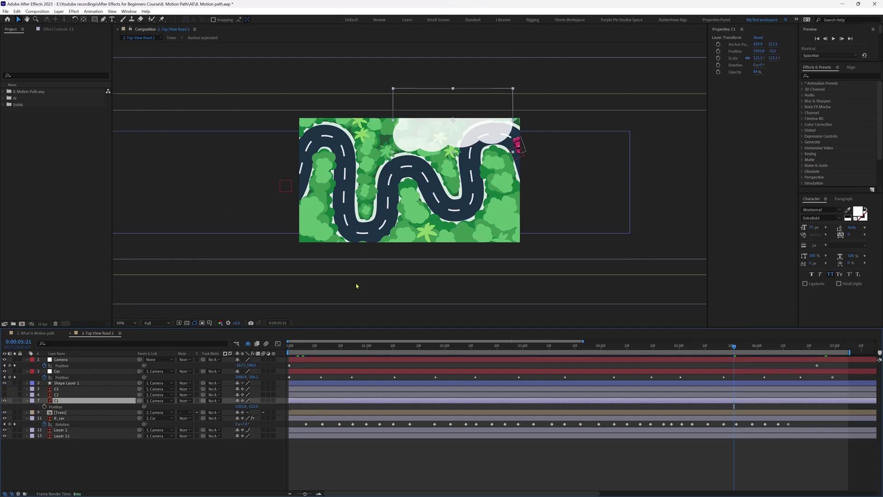
left_click(131, 388, "shift")
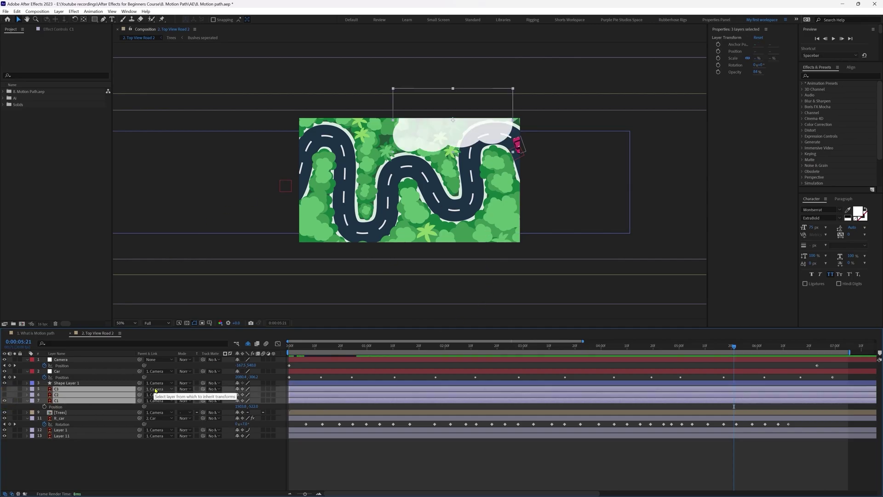
left_click(155, 389)
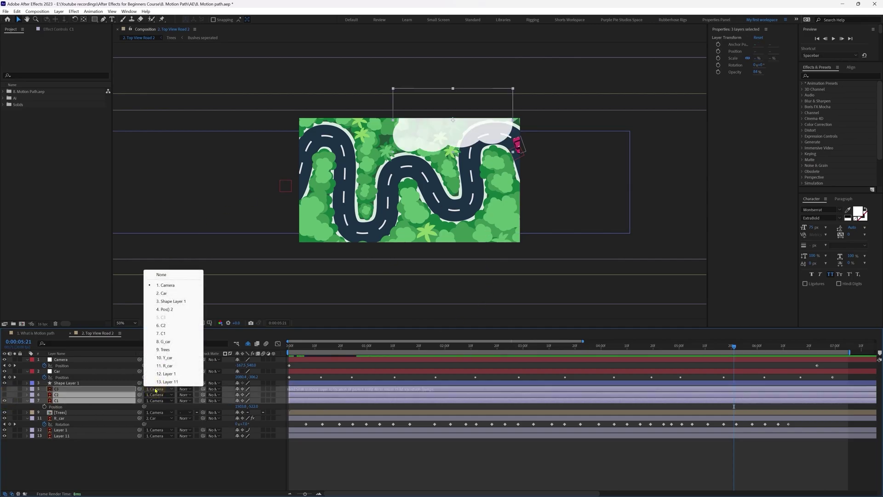
left_click(158, 275)
left_click(123, 473)
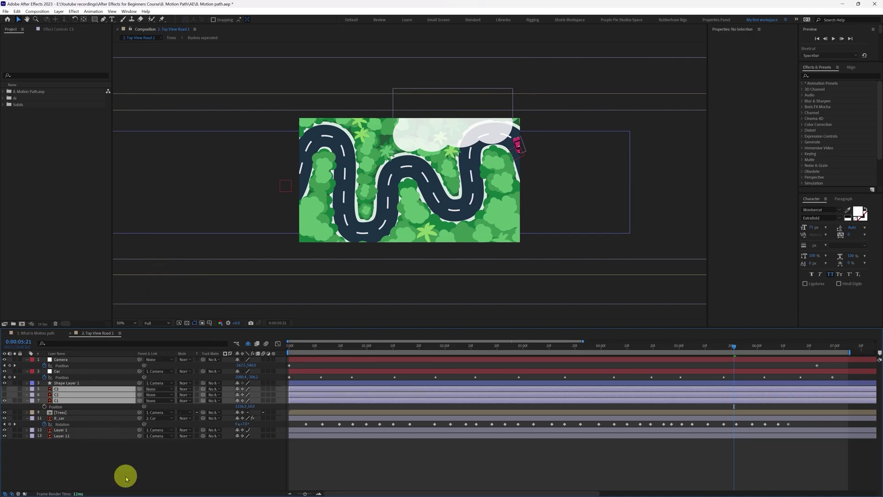
- Keyframe C1's Position beyond the frame's right edge at 0:06 and beyond its left edge at 4:16, and preview the passing cloud
left_click(303, 346)
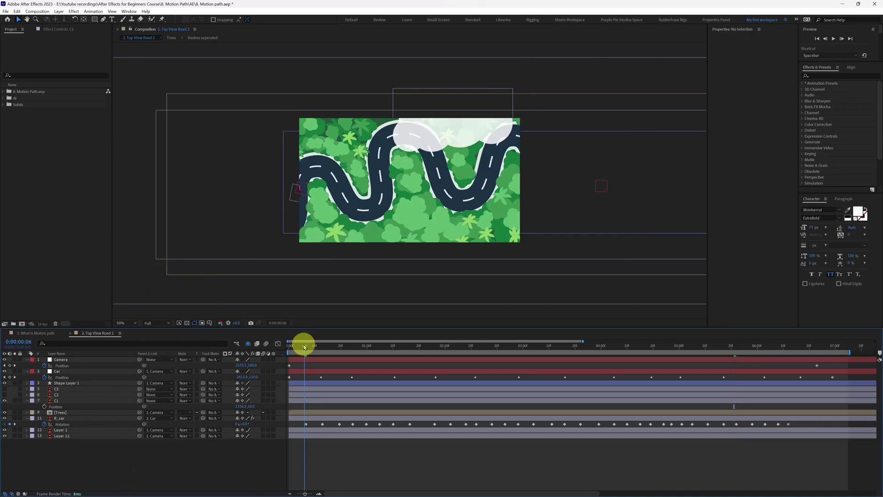
left_click(68, 401)
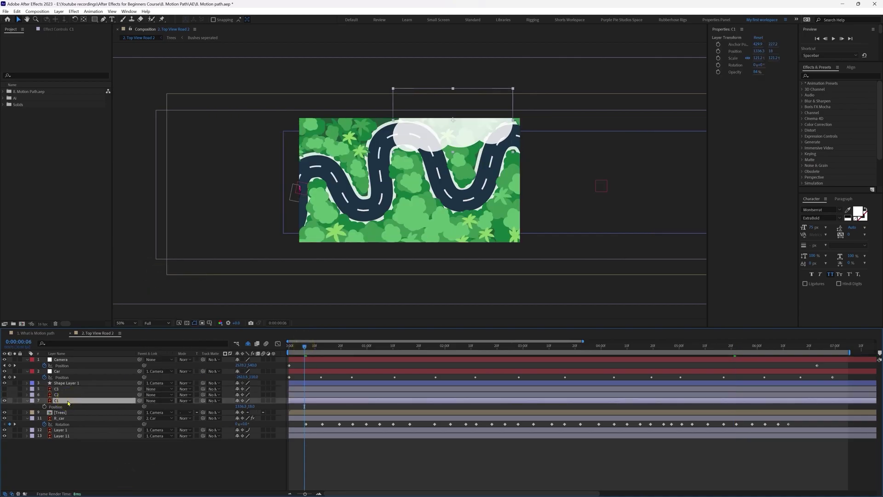
left_click(45, 407)
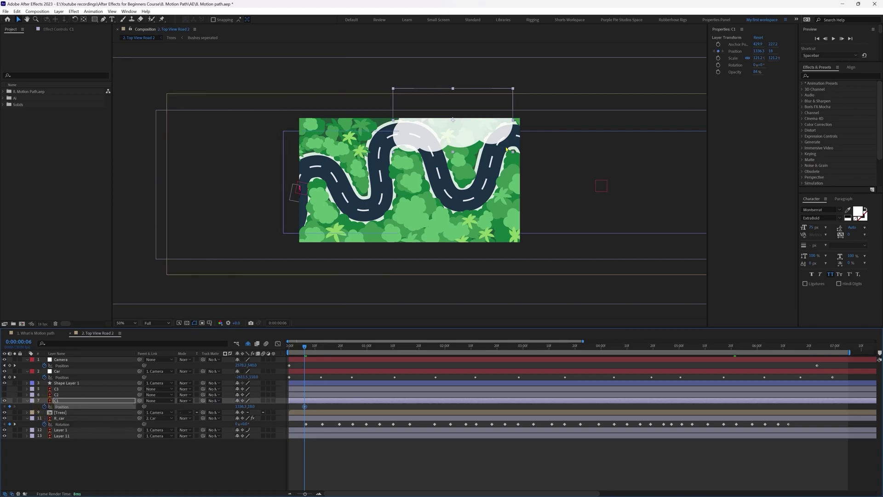
left_click_drag(466, 126, 593, 126)
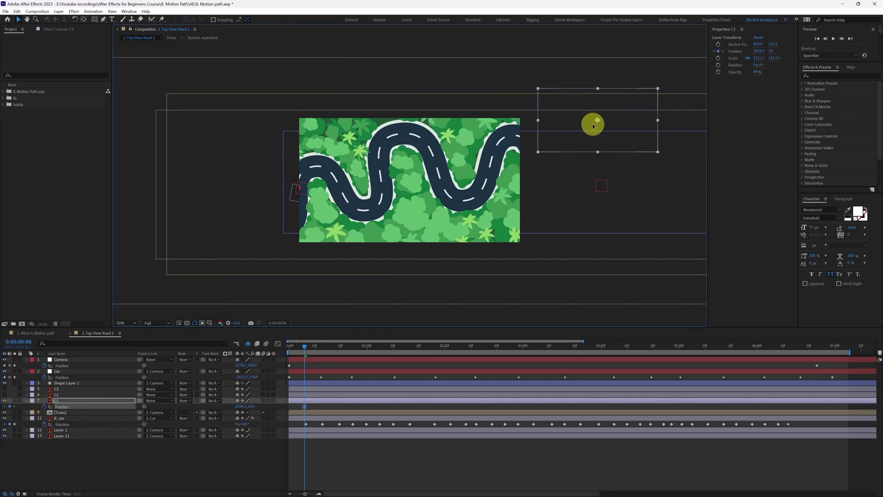
left_click_drag(304, 346, 642, 345)
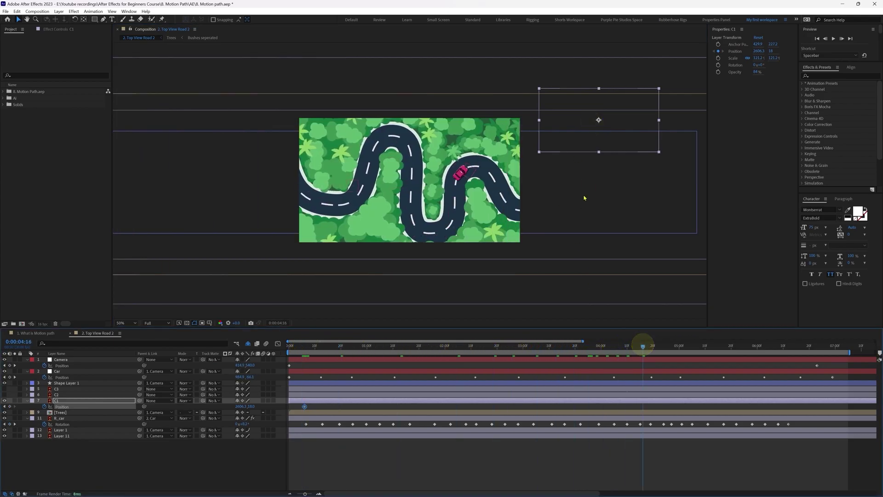
left_click_drag(616, 127, 245, 130)
left_click_drag(304, 352, 289, 352)
left_click(323, 454)
key("space")
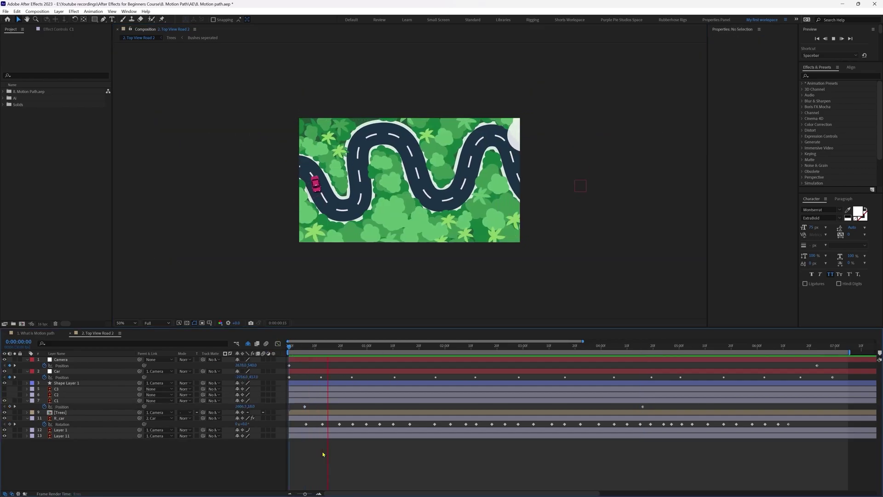